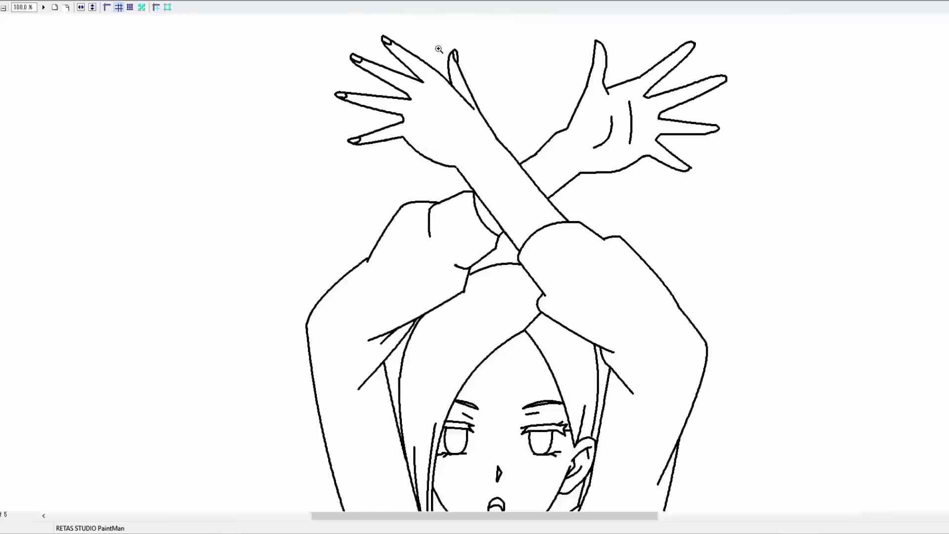
Step: Draw a blue shadow boundary from the front hand's little finger along the forearm and down the underside of its sleeve
left_click_drag(412, 254, 369, 260)
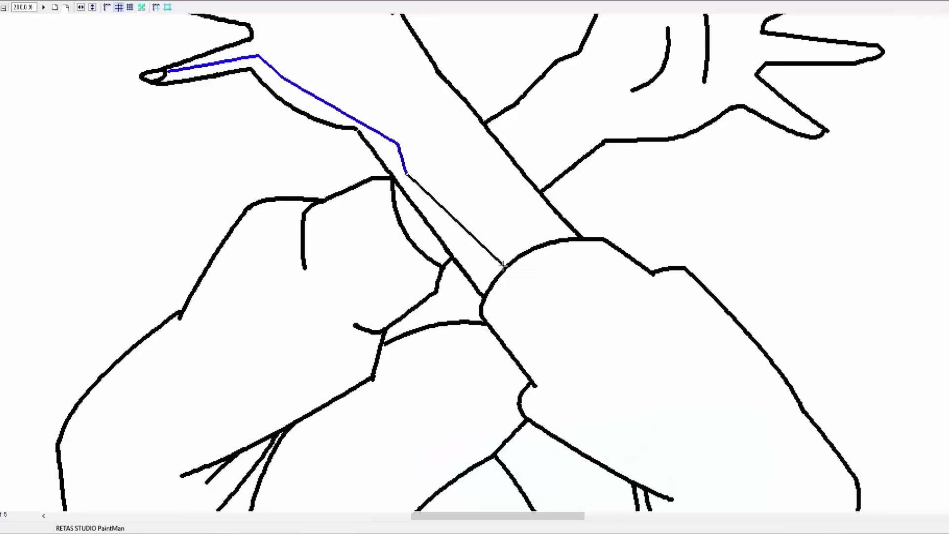
left_click(504, 266)
left_click_drag(504, 266, 320, 82)
left_click(357, 154)
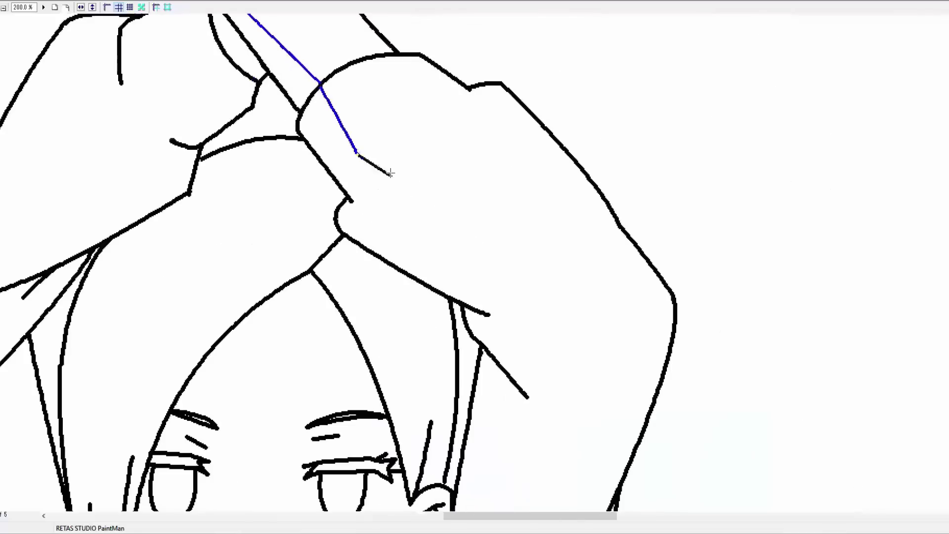
left_click(470, 302)
left_click_drag(527, 397, 521, 235)
left_click(521, 231)
Step: Draw the shadow boundary down the right-hand raised sleeve to the armpit and outline the shadow across the collar area
left_click(488, 338)
left_click_drag(488, 338, 488, 44)
left_click(473, 232)
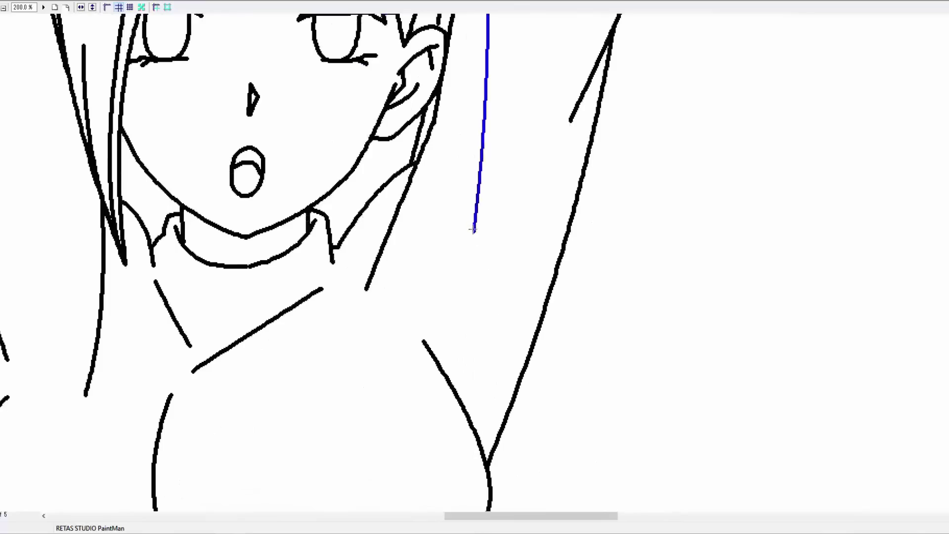
left_click(516, 389)
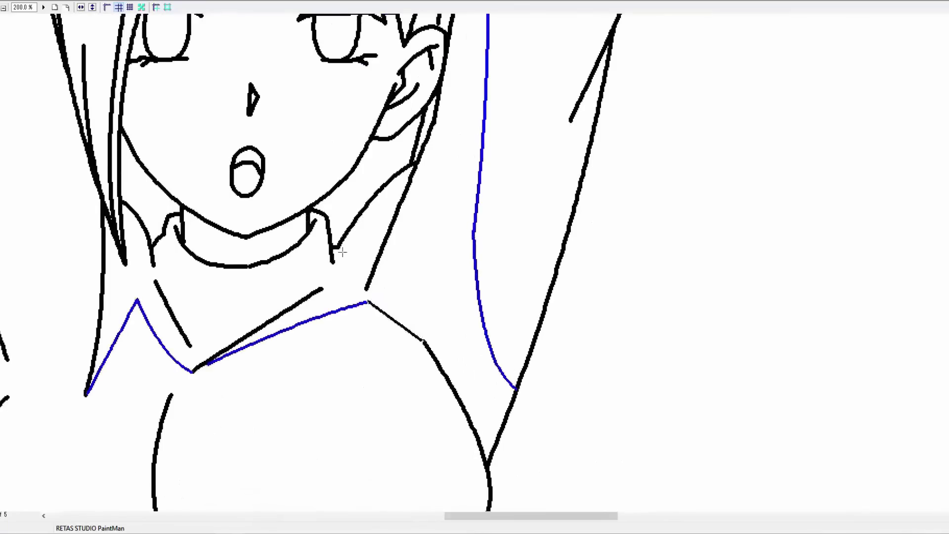
Step: Outline the shadow shapes at the eyes, ear and neck, and draw jagged shadow boundaries through the hair framing the forehead
scroll(342, 252, "left", 4)
scroll(558, 291, "up", 5)
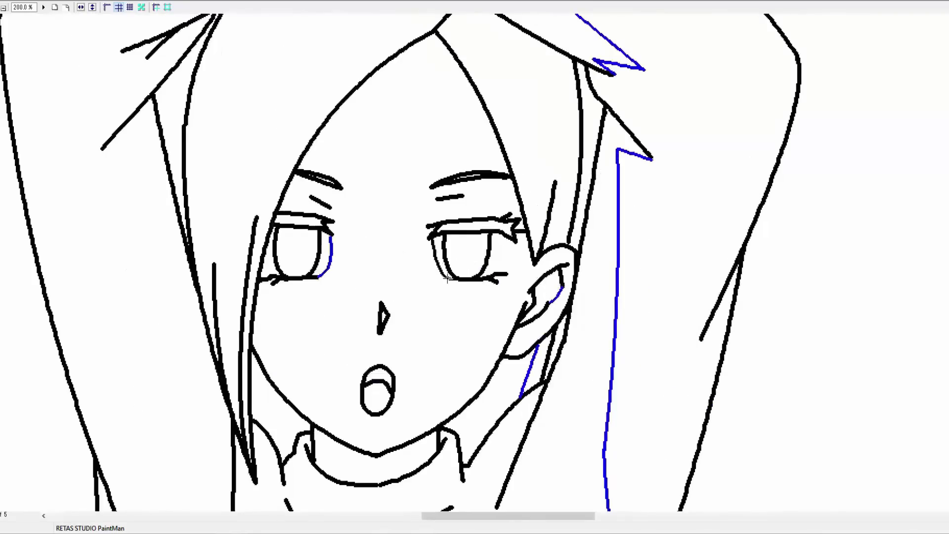
scroll(512, 257, "up", 3)
left_click(197, 345)
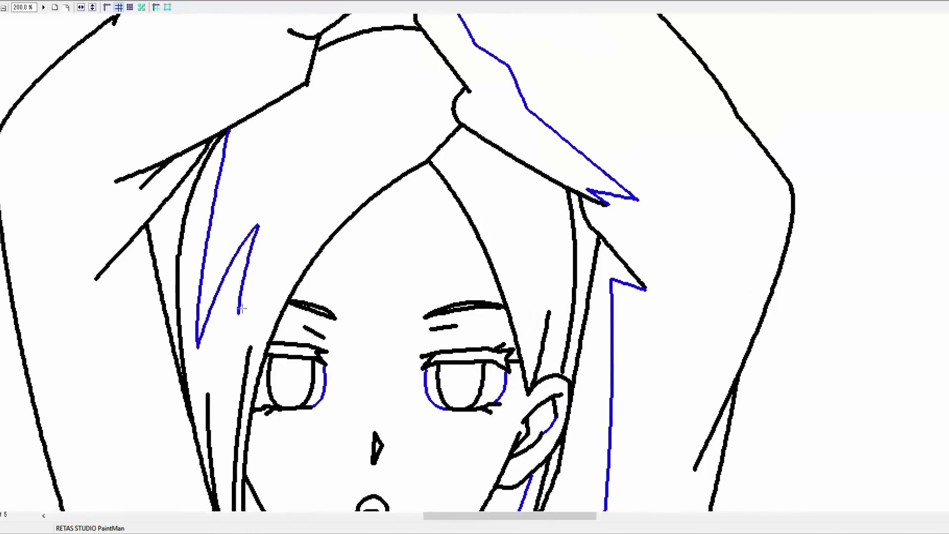
left_click_drag(239, 312, 426, 160)
left_click(556, 235)
Step: Outline curved shadow shapes around both upper eyelids, beneath the eyebrows
left_click(418, 288)
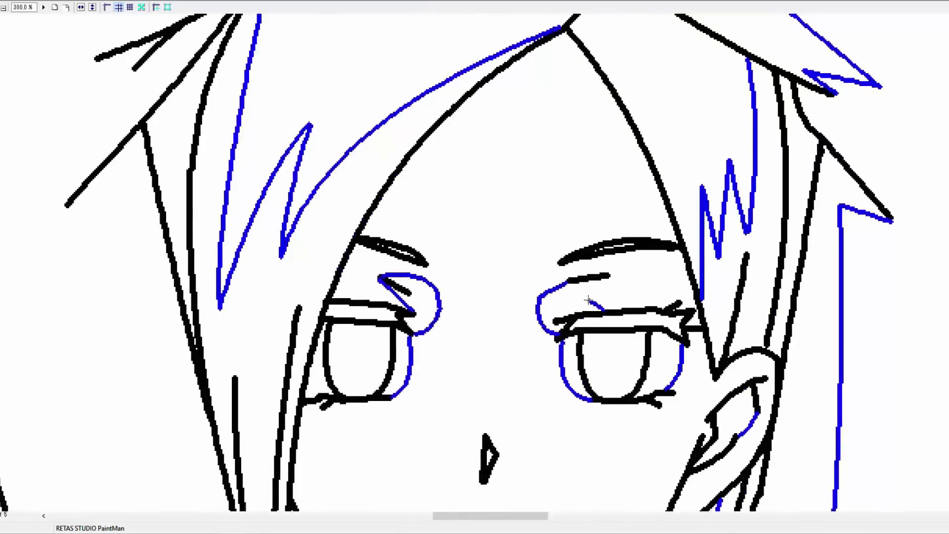
left_click_drag(588, 300, 607, 277)
left_click(445, 220, "alt")
left_click(459, 225, "alt")
Step: Draw the shadow boundary along the left-hand raised sleeve, from the cuff past the elbow folds and down towards the armpit
left_click_drag(407, 180, 467, 120)
left_click(472, 127, "ctrl")
left_click_drag(359, 344, 502, 261)
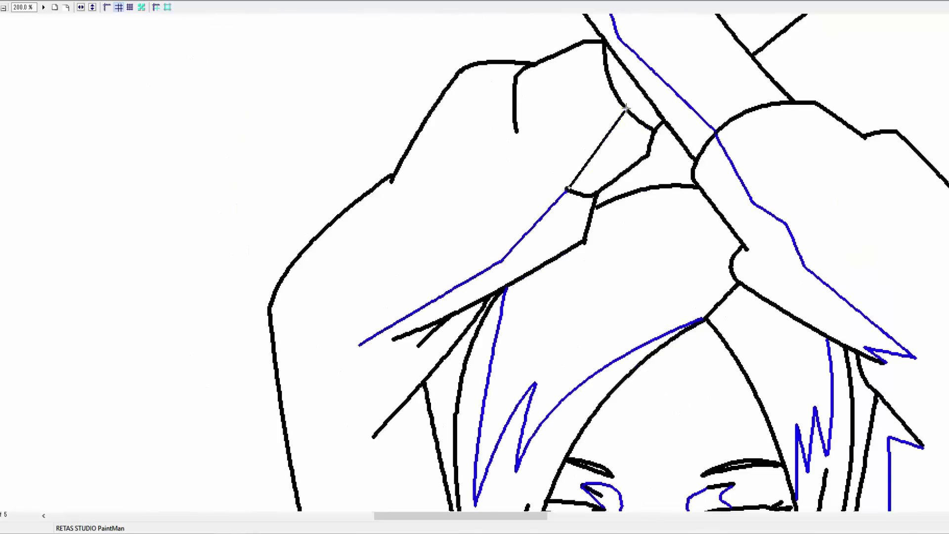
scroll(627, 99, "down", 10)
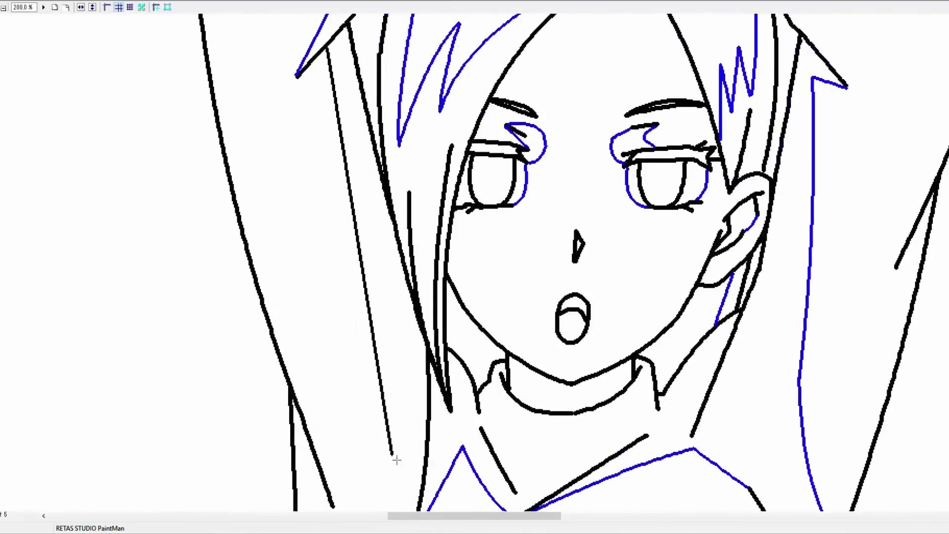
left_click(438, 216)
Step: Draw a curved shadow boundary across the lower chest, from one side of the torso to the other
left_click_drag(439, 216, 303, 143)
left_click_drag(173, 406, 279, 326)
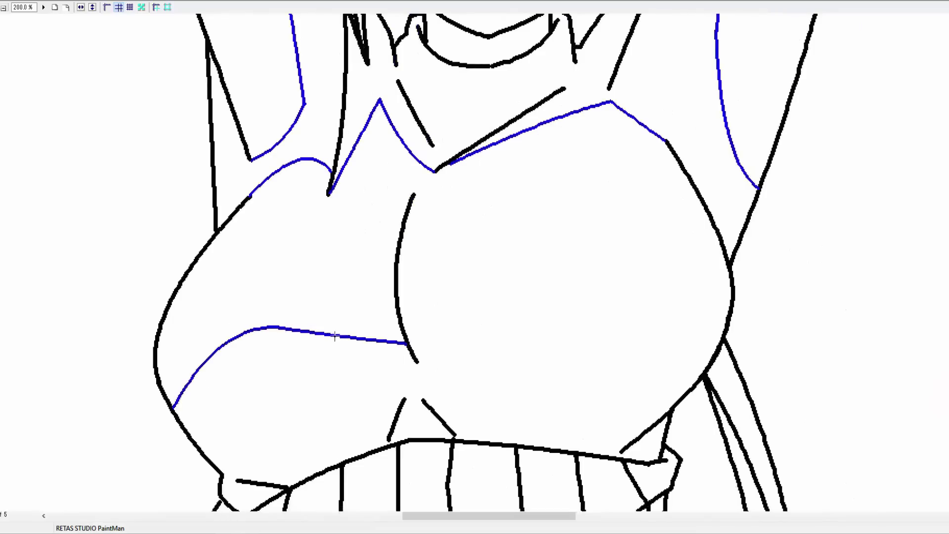
left_click_drag(413, 348, 471, 350)
left_click(472, 350)
left_click_drag(472, 350, 729, 288)
left_click(595, 269)
Step: Draw shadow boundaries above the sweater's ribbed hem and along the upper folds of the skirt
left_click_drag(425, 420, 591, 147)
left_click_drag(444, 329, 641, 322)
left_click(568, 304)
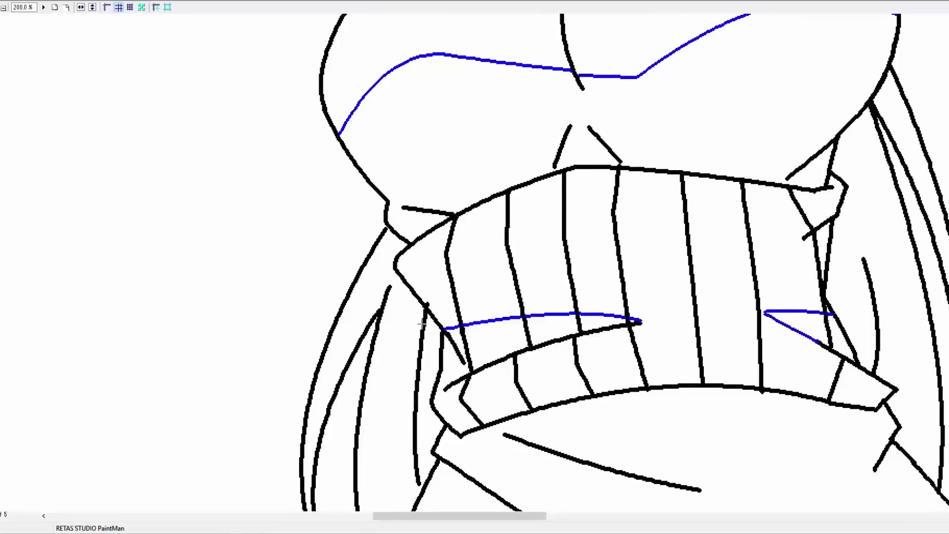
scroll(422, 323, "down", 4)
scroll(422, 324, "right", 2)
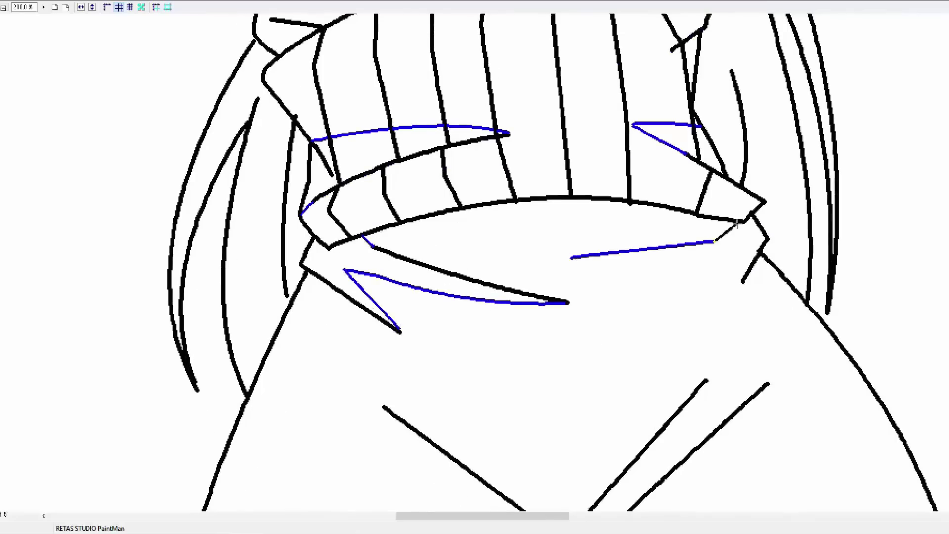
Step: Outline the fold shadows across the middle of the skirt and down its right-hand side
left_click_drag(692, 284, 547, 173)
mouse_move(584, 187)
left_mouse_down()
mouse_move(658, 285)
mouse_move(657, 321)
left_mouse_up()
left_click_drag(656, 321, 522, 364)
left_click_drag(541, 315, 536, 183)
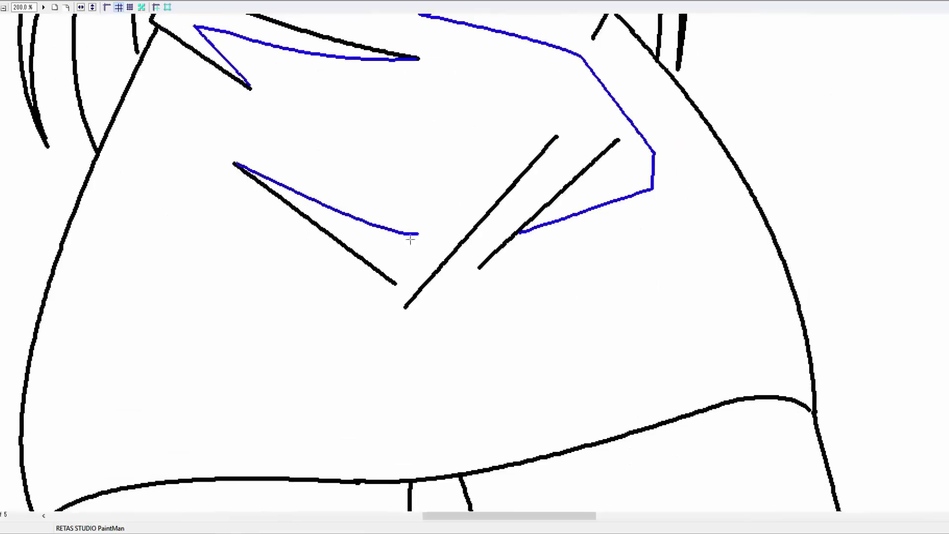
mouse_move(267, 263)
left_mouse_down()
mouse_move(390, 320)
mouse_move(497, 319)
left_mouse_up()
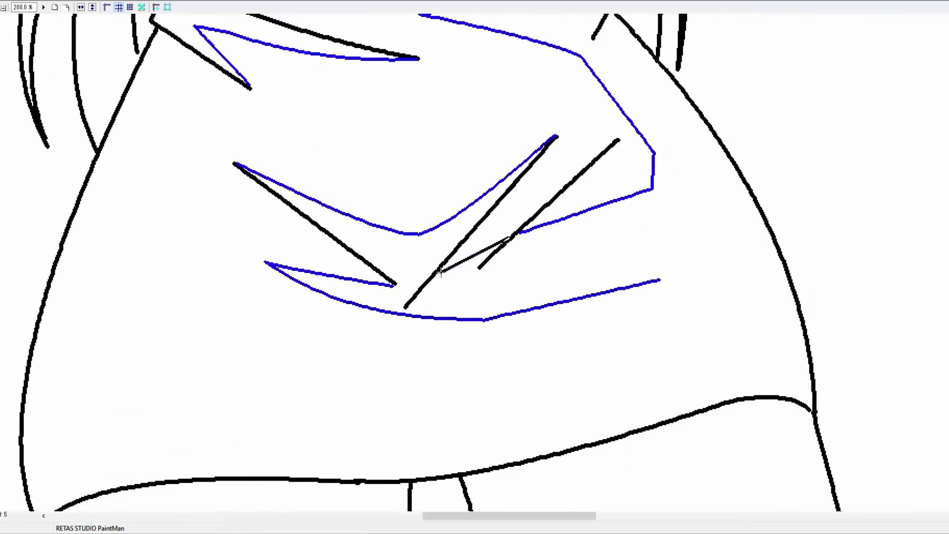
left_click_drag(440, 272, 436, 276)
Step: Draw a curved shadow boundary just above the skirt's hem, joining it to the side shadow
left_click_drag(366, 420, 370, 344)
mouse_move(29, 379)
left_mouse_down()
mouse_move(98, 346)
mouse_move(457, 311)
mouse_move(667, 205)
left_mouse_up()
left_click(366, 338)
left_click(570, 263)
Step: Draw curved shadow boundaries along the long hair strands hanging to the right of the waist
left_click_drag(588, 54, 480, 485)
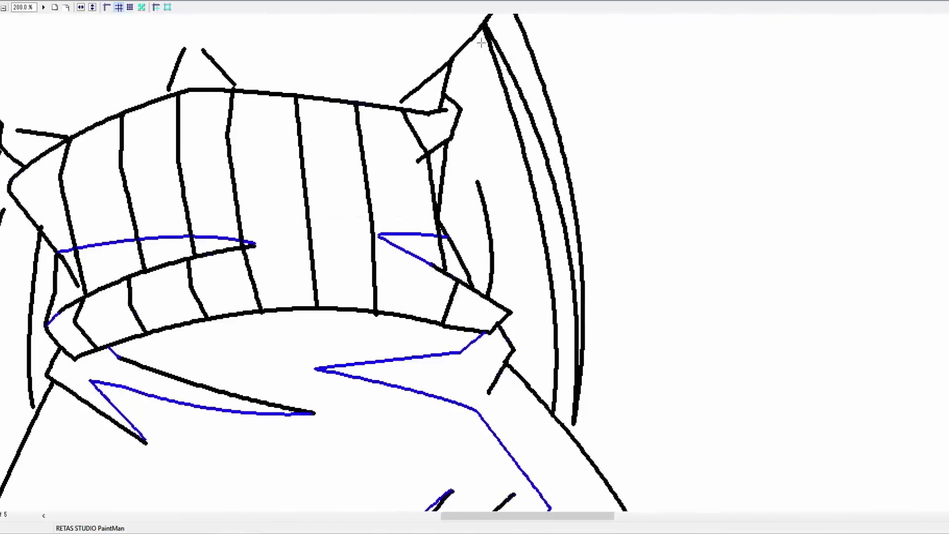
left_click_drag(472, 40, 541, 401)
left_click(519, 203)
left_click_drag(553, 86, 537, 212)
left_click_drag(479, 141, 565, 441)
left_click(543, 289)
Step: Draw curved shadow boundaries along the long hair strands hanging to the left of the waist
left_click_drag(330, 349, 803, 280)
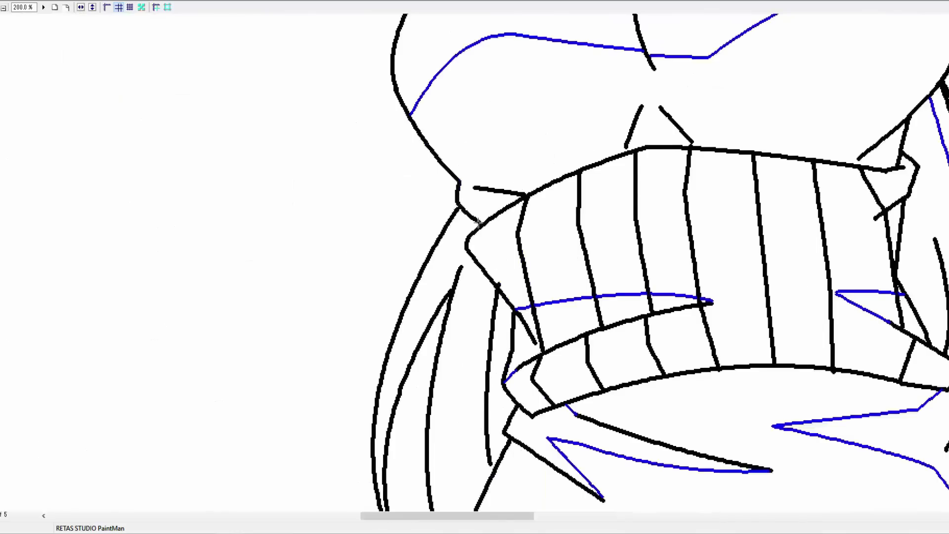
left_click_drag(476, 223, 383, 507)
left_click(374, 383)
left_click_drag(374, 383, 349, 286)
left_click_drag(452, 172, 432, 444)
left_click(421, 307)
Step: Draw the shadow boundary below the skirt hem and down the inner side of the left-hand thigh to the knee
double_click(629, 314)
left_click_drag(431, 222, 549, 176)
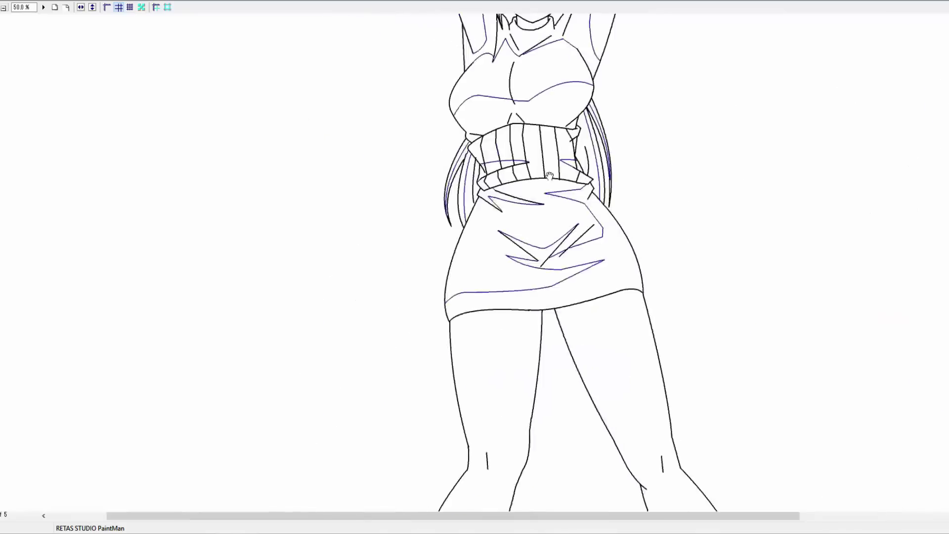
double_click(504, 311)
mouse_move(268, 190)
left_mouse_down()
mouse_move(476, 193)
mouse_move(390, 91)
mouse_move(442, 387)
left_mouse_up()
left_click(369, 184)
left_click_drag(443, 387, 439, 15)
mouse_move(439, 16)
left_mouse_down()
mouse_move(434, 235)
mouse_move(415, 332)
left_mouse_up()
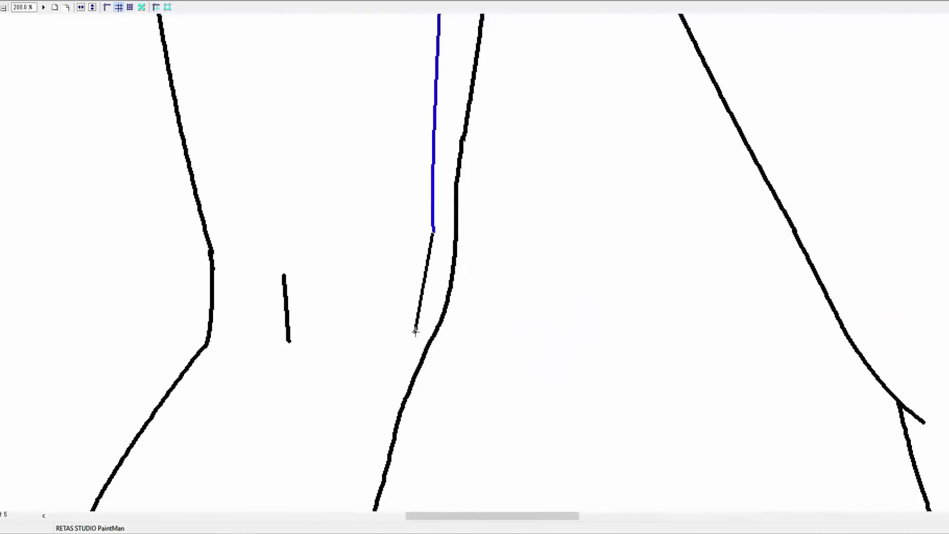
Step: Outline the curved knee shadow on the left-hand leg and extend its boundary down the shin
left_click_drag(330, 349, 275, 410)
left_click(298, 319)
left_click_drag(290, 316, 296, 317)
left_click_drag(318, 419, 334, 512)
Step: Draw the shadow boundary under the skirt on the right-hand leg, continuing down the outer thigh, knee and shin
left_click_drag(790, 99, 260, 463)
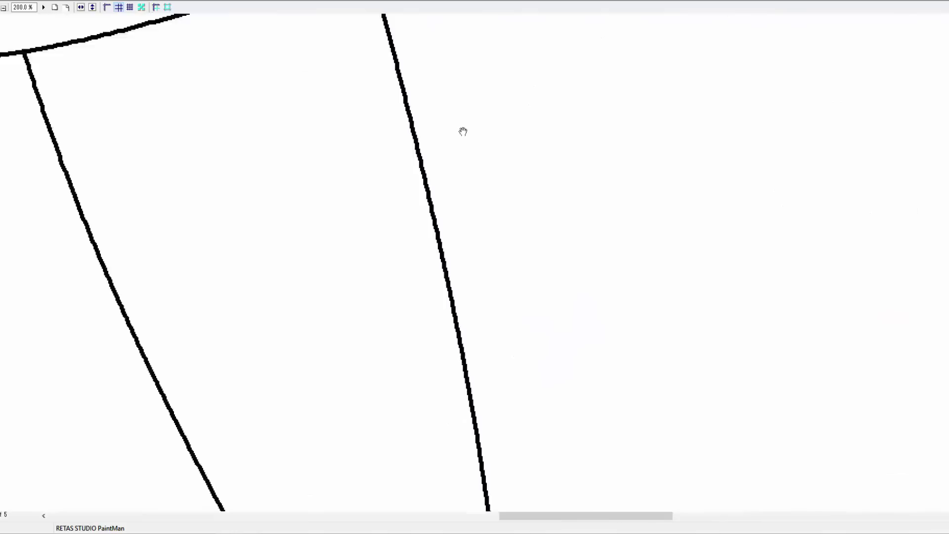
left_click_drag(464, 131, 599, 257)
mouse_move(208, 310)
left_mouse_down()
mouse_move(301, 178)
mouse_move(455, 267)
mouse_move(357, 78)
left_mouse_up()
left_click(434, 218)
mouse_move(357, 79)
left_mouse_down()
mouse_move(430, 285)
mouse_move(432, 23)
left_mouse_up()
left_click_drag(433, 18, 485, 280)
left_click_drag(485, 280, 494, 398)
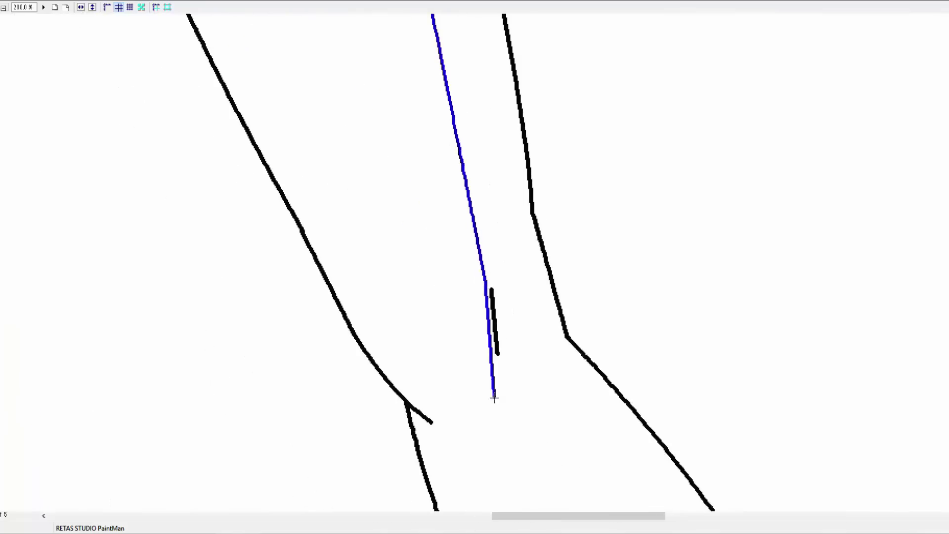
left_click_drag(534, 340, 591, 447)
left_click_drag(591, 447, 642, 510)
Step: Outline the shadow shapes on the rear hand's fingers, thumb, palm and forearm
left_click(544, 375, "alt")
left_click(544, 375, "alt")
left_click_drag(346, 124, 504, 435)
left_click(502, 139)
left_click(490, 143)
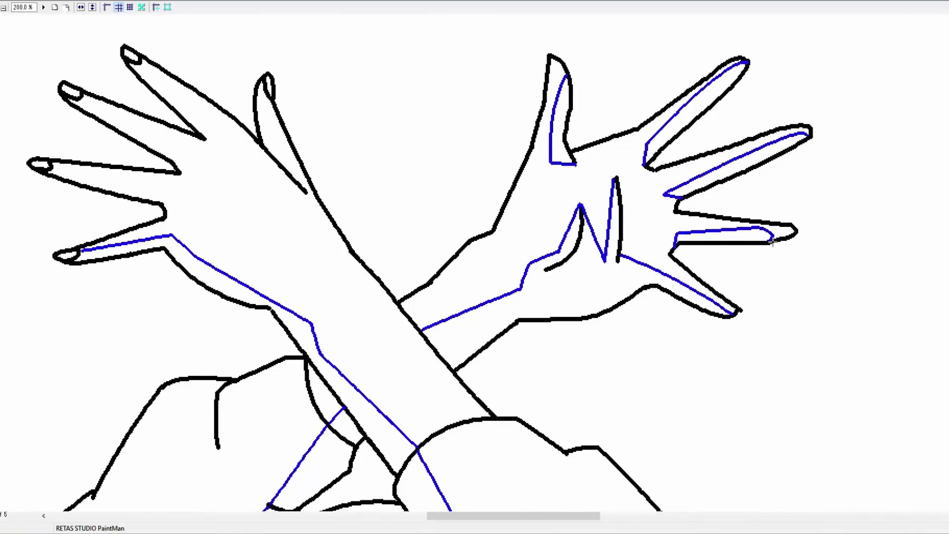
Step: Fill the outlined shadow areas on the hands, sleeves, hair and neck with blue
scroll(772, 242, "down", 2)
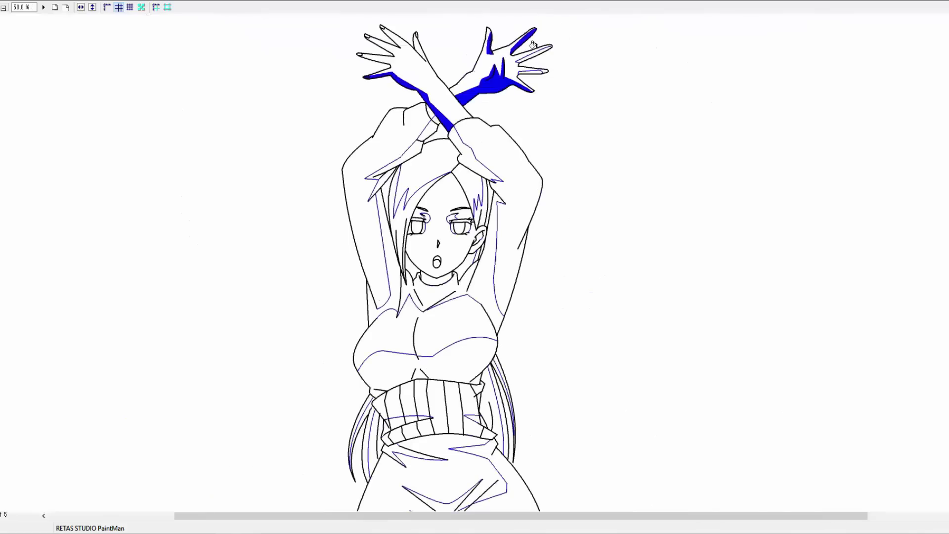
left_click(405, 150)
left_click(467, 152)
left_click(493, 270)
left_click(436, 294)
left_click(392, 277)
left_click(403, 210)
left_click(475, 205)
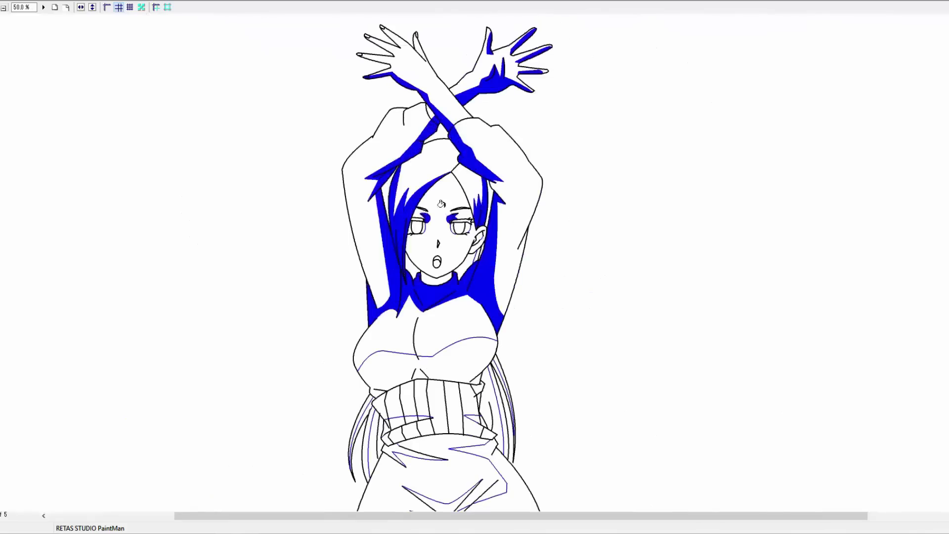
Step: Fill the shadow areas on the chest, ribbed waist and hanging hair with blue
left_click_drag(441, 204, 430, 144)
left_click(467, 180)
left_click(395, 302)
left_click(439, 305)
left_click(385, 363)
left_click(399, 361)
left_click(412, 359)
left_click(394, 313)
left_click(507, 370)
Step: Fill the shadow areas on the skirt and legs with blue
left_click_drag(484, 355, 480, 185)
left_click(359, 306)
left_click(475, 256)
left_click(509, 350)
Step: Check the whole figure for unfilled shadow areas and fill the remaining eye shadows with blue
left_click_drag(422, 60, 477, 240)
left_click(501, 257, "ctrl")
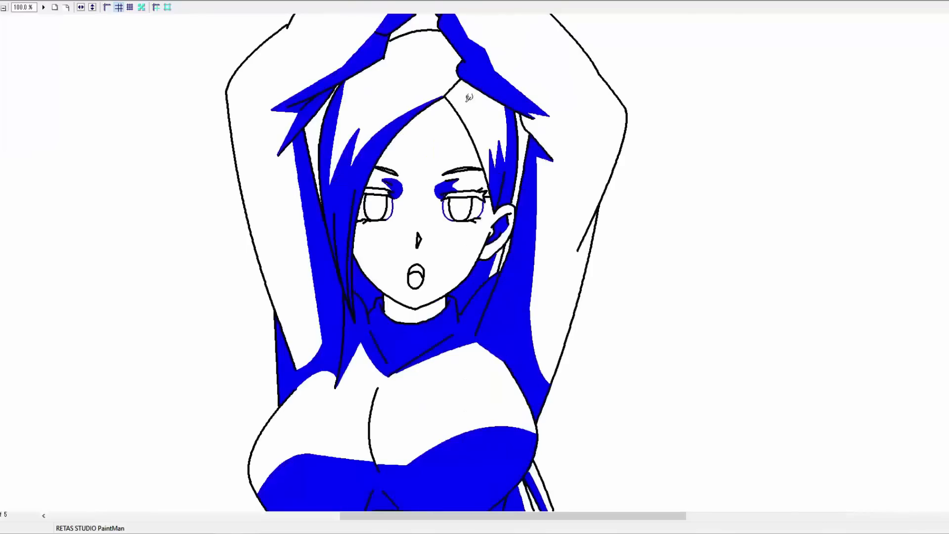
left_click_drag(457, 435, 525, 227)
left_click(333, 383)
left_click(462, 418, "ctrl+alt")
left_click_drag(462, 418, 485, 258)
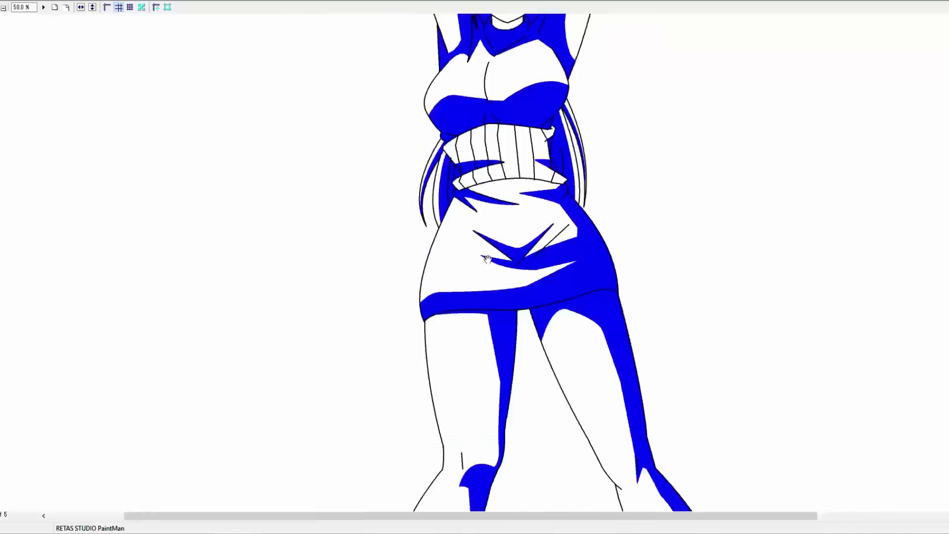
left_click(489, 385, "ctrl")
left_click_drag(490, 386, 384, 140)
left_click(383, 140, "ctrl+alt")
left_click(509, 188, "ctrl")
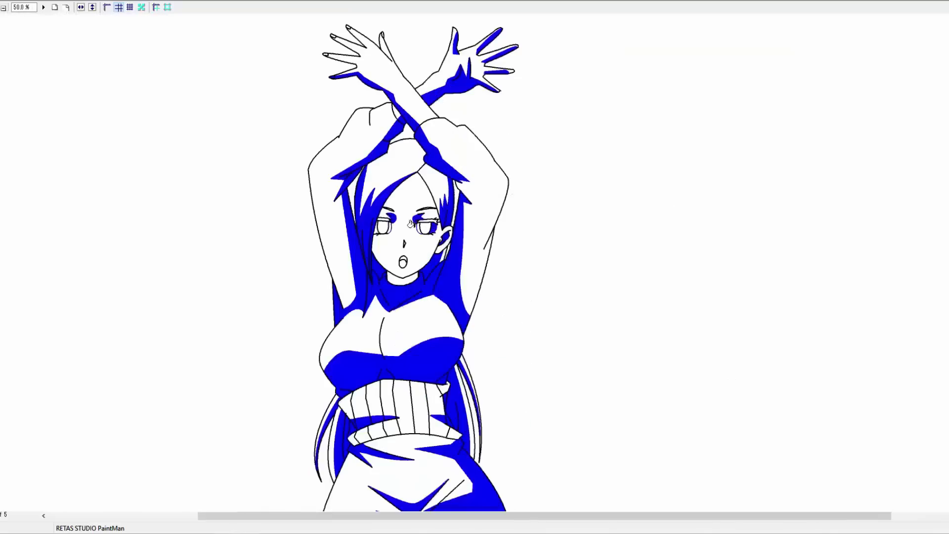
left_click(472, 159, "ctrl+alt")
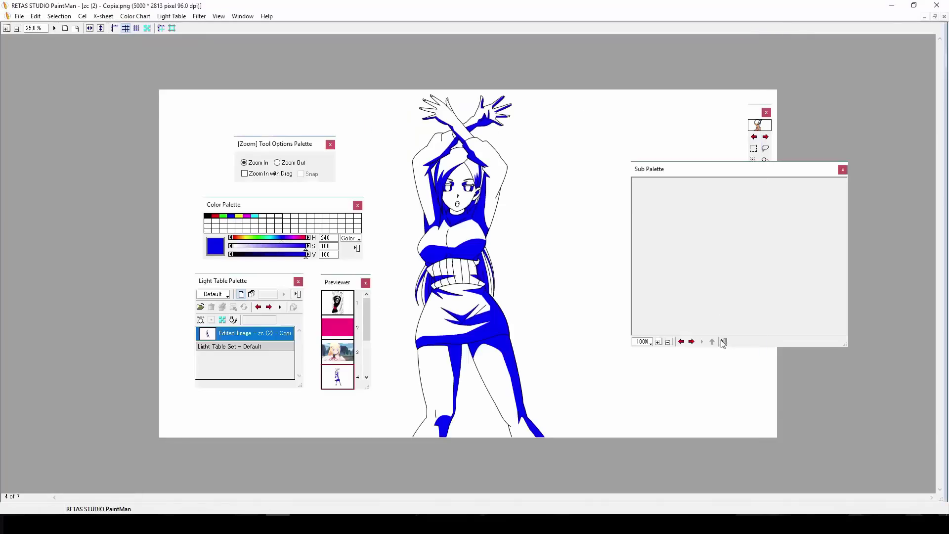
Step: Load the blonde character snapshot into the Sub Palette, framed on her face, and add d (1).png to the Light Table
left_click(724, 342)
double_click(542, 185)
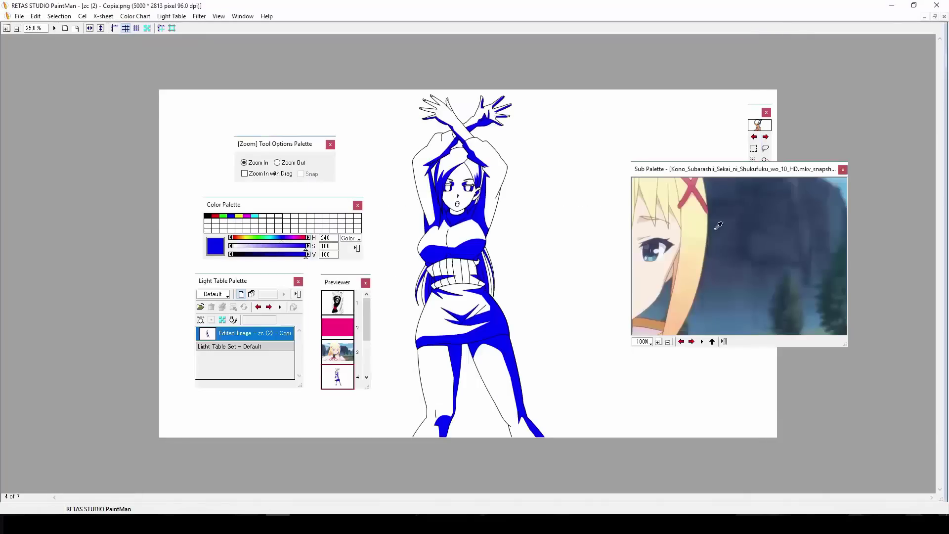
left_click_drag(665, 285, 797, 278)
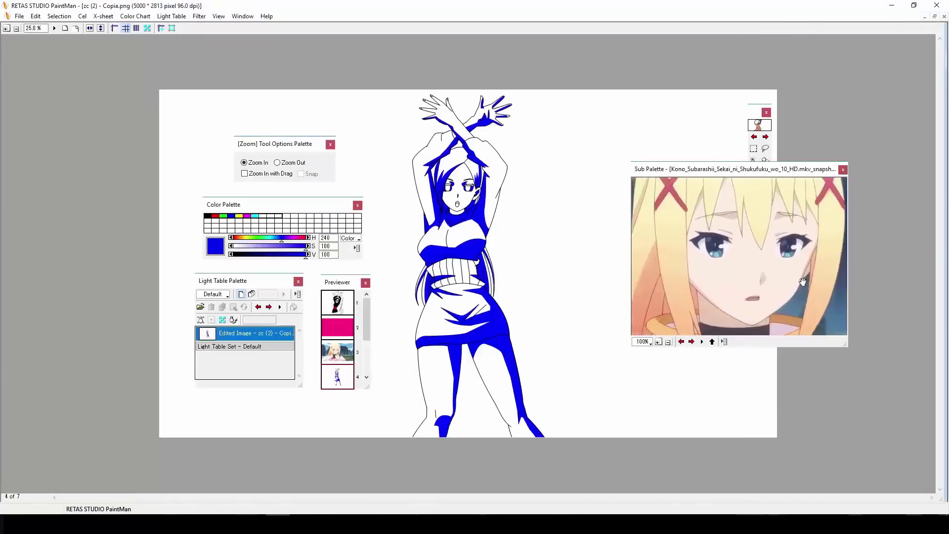
left_click(200, 307)
double_click(489, 178)
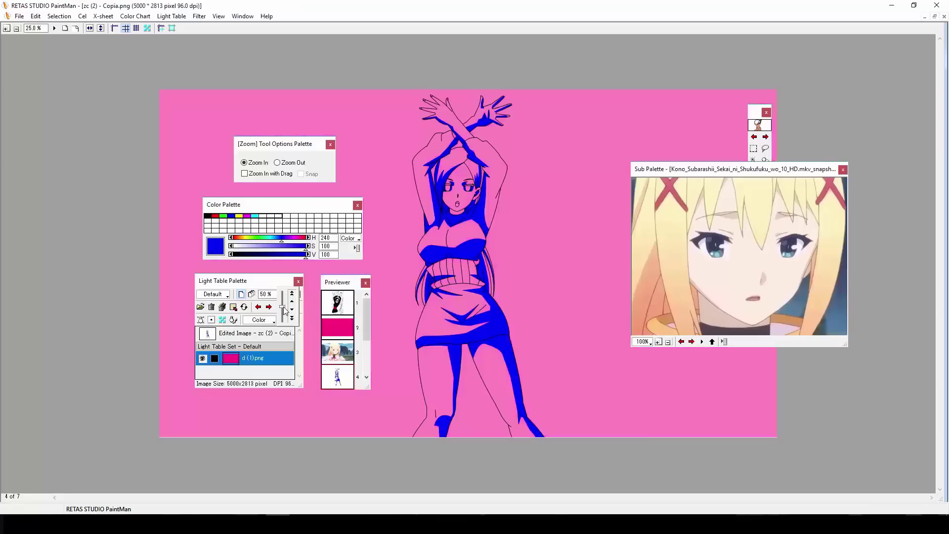
Step: Sample the light skin colour (H 26, S 10, V 98) from the reference face and fill the figure's face with it
left_click(728, 280)
left_click(457, 196)
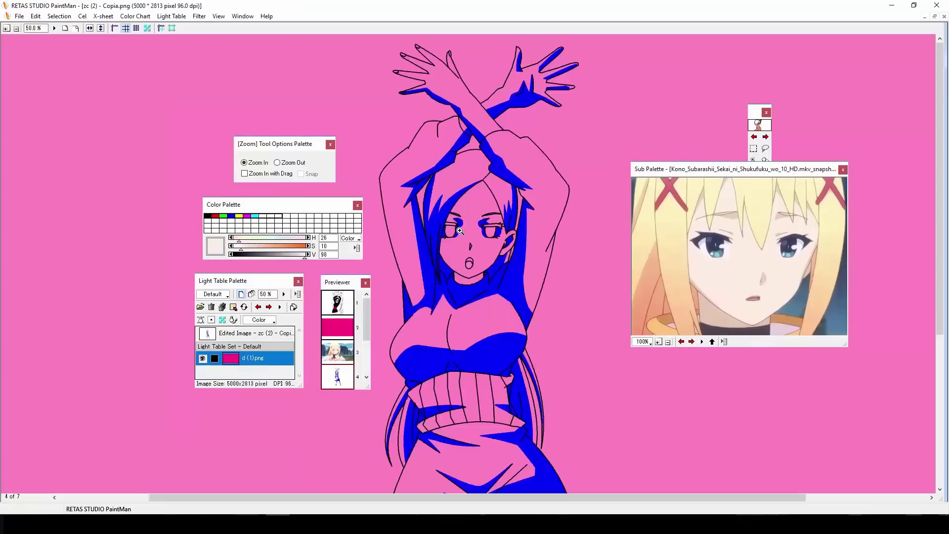
left_click(460, 229)
key("f")
left_click(534, 306)
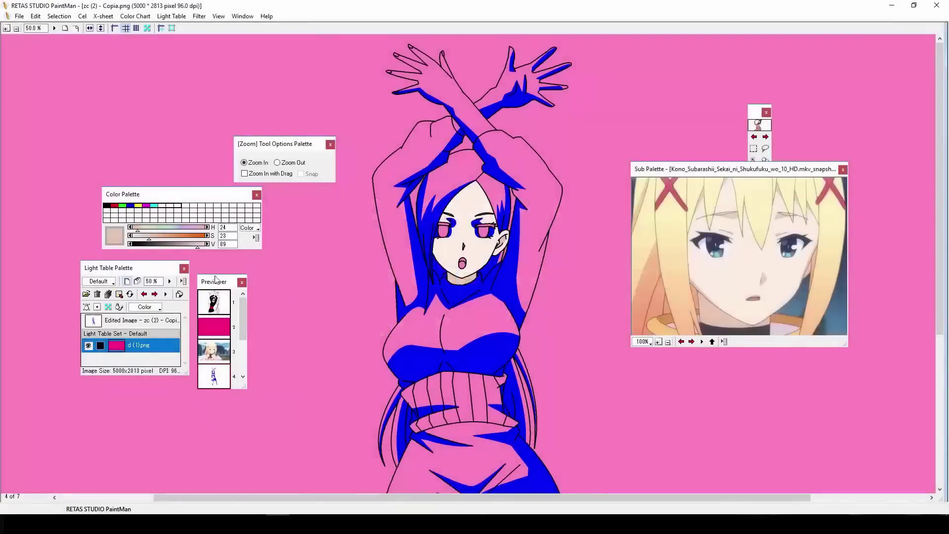
Step: Fill the hand and forearm shadows with tan (H 24, S 23, V 84) and their lit areas with light skin (H 26, S 10, V 99)
key("f")
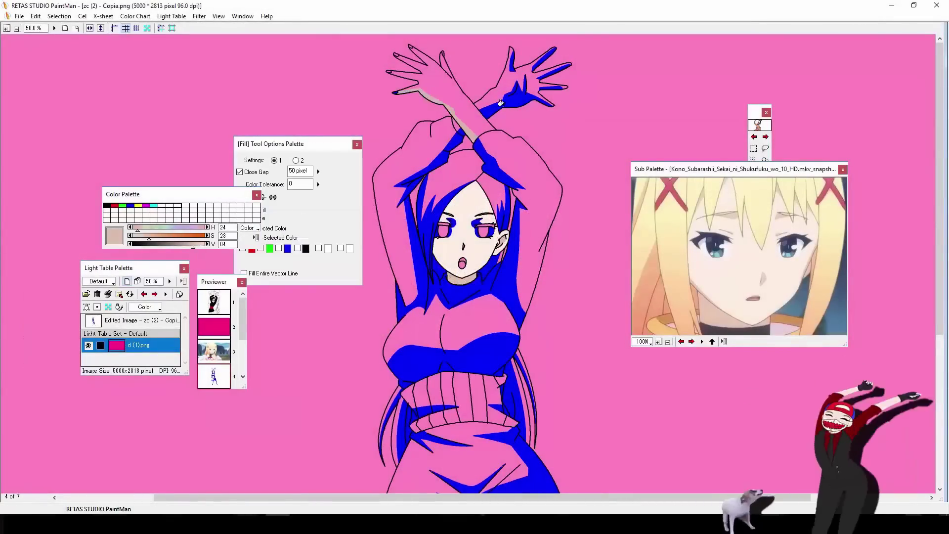
left_click(471, 117)
left_click(429, 73)
Step: Sample the dark collar colour (H 283, S 10, V 28) from the reference and fill the front hand's fingernails with it
scroll(763, 327, "down", 3)
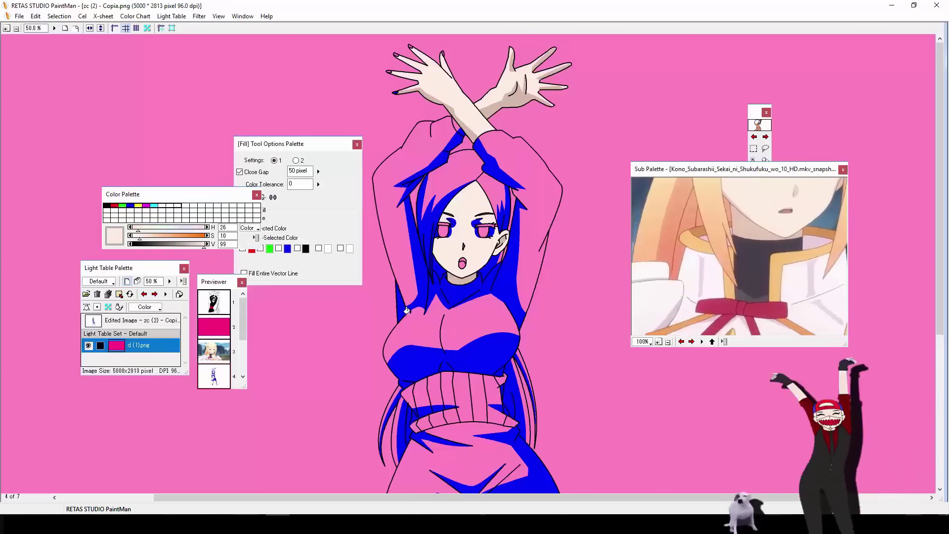
left_click(756, 263)
left_click(430, 69, "ctrl")
left_click(418, 79, "ctrl")
left_click(437, 118)
left_click(431, 266)
left_click_drag(625, 110, 485, 112)
left_click(485, 112)
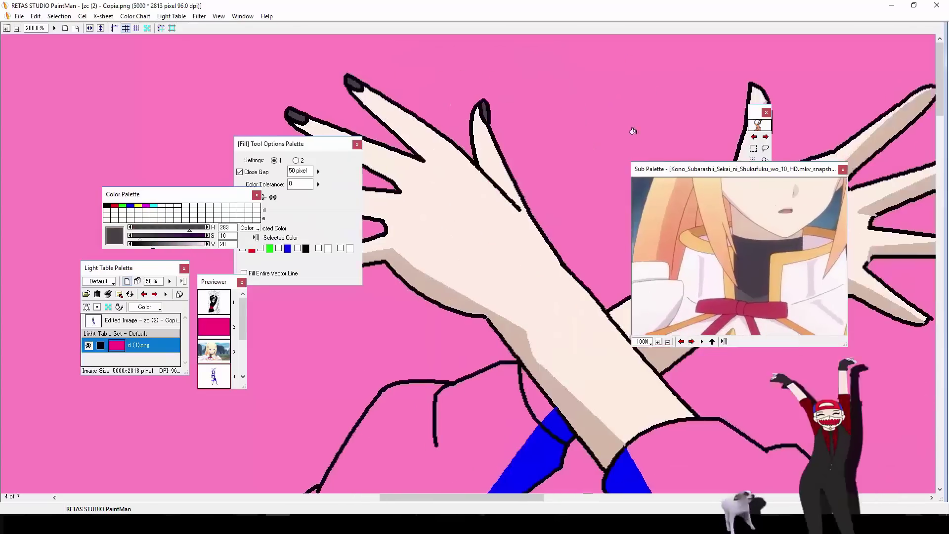
Step: Load the original sketch of the black-haired woman into the Sub Palette, show it at 50%, and sample black from its hair
key("Tab")
left_click(479, 210, "ctrl+alt")
left_click(479, 209, "ctrl+alt")
key("Tab")
left_click_drag(423, 390, 470, 360)
left_click(475, 271, "ctrl+alt")
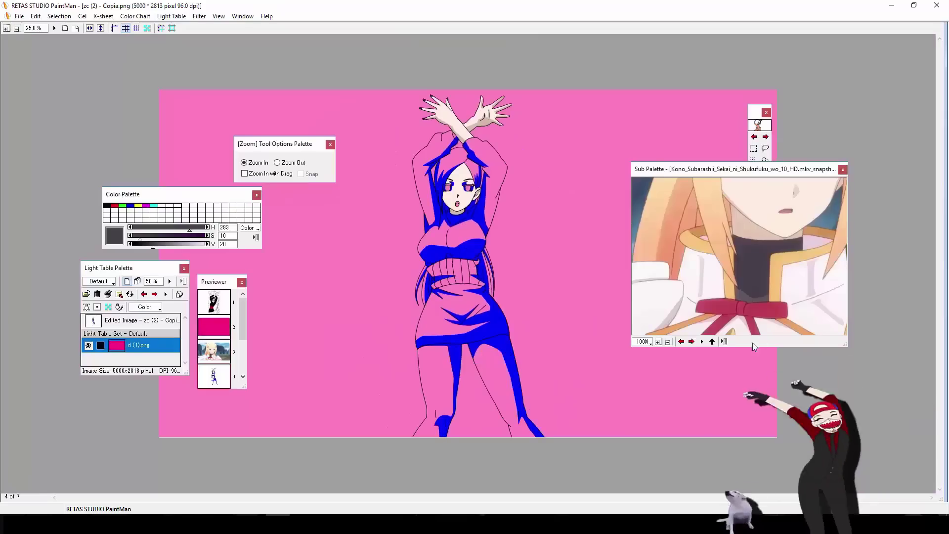
left_click(724, 342)
left_click(743, 351)
double_click(440, 180)
left_click(667, 341)
scroll(734, 237, "up", 1)
left_click(729, 204)
left_click(450, 197)
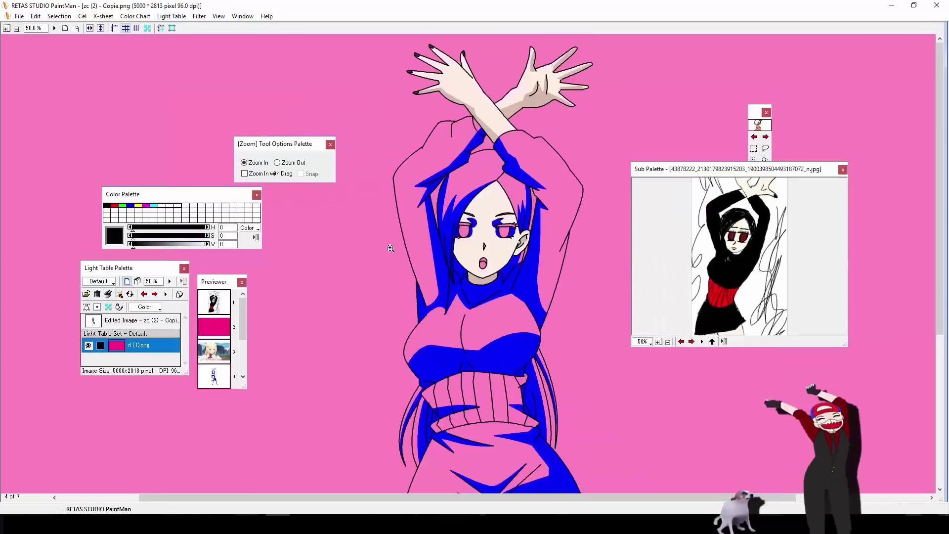
Step: Fill the hair's lit areas with near-black grey and its shadows with black (H 0, S 0, V 1)
key("f")
left_click(142, 245)
left_click(495, 166)
left_click(513, 188)
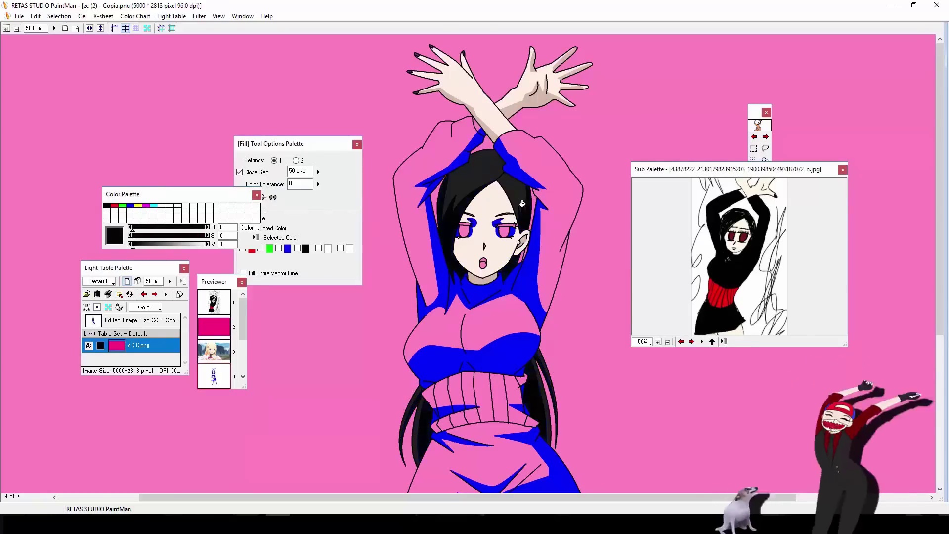
Step: Sample the skin tones from the arms and fill the legs with light skin and their shadows with tan (H 24, S 23, V 84)
left_click_drag(497, 454, 548, 226)
left_click(504, 164, "alt")
left_click(459, 380)
left_click(564, 394)
left_click_drag(564, 394, 546, 472)
left_click(490, 123, "alt")
left_click(486, 399)
left_click(537, 383)
left_click_drag(553, 294, 528, 215)
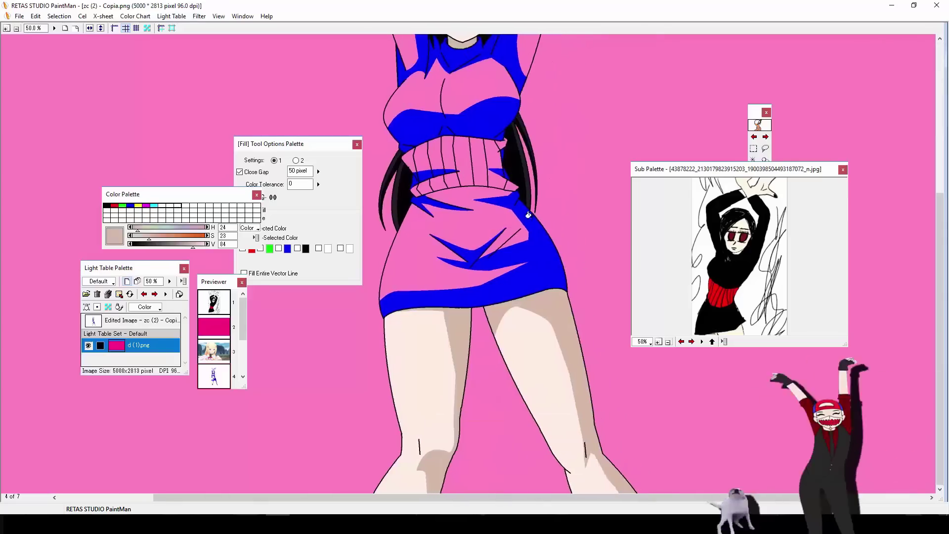
left_click(457, 370)
left_click(550, 300)
Step: Fill the lit areas of the sweater, sleeves and skirt with dark grey (H 0, S 0, V 18)
scroll(473, 275, "up", 4)
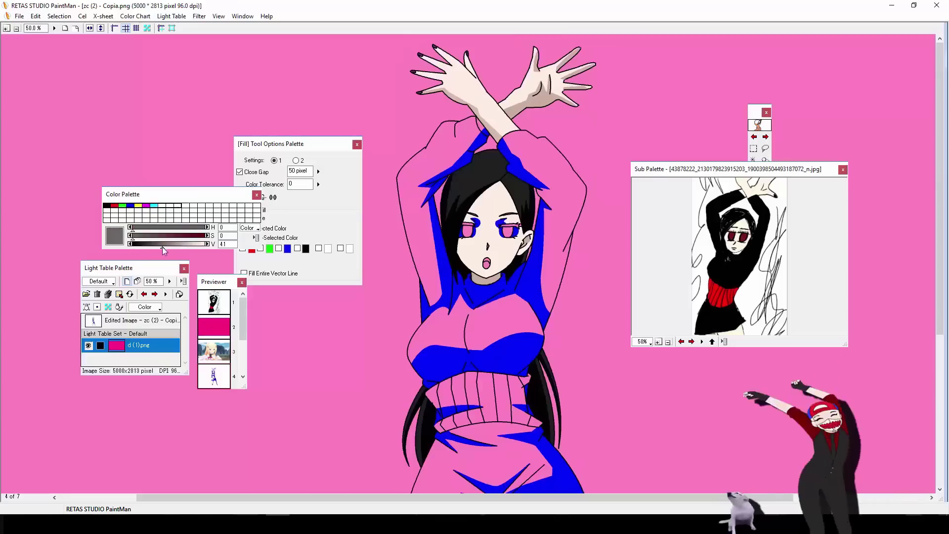
left_click(489, 319)
left_click(460, 312)
left_click(559, 200)
left_click(426, 197)
left_click_drag(544, 415, 547, 233)
left_click(451, 267)
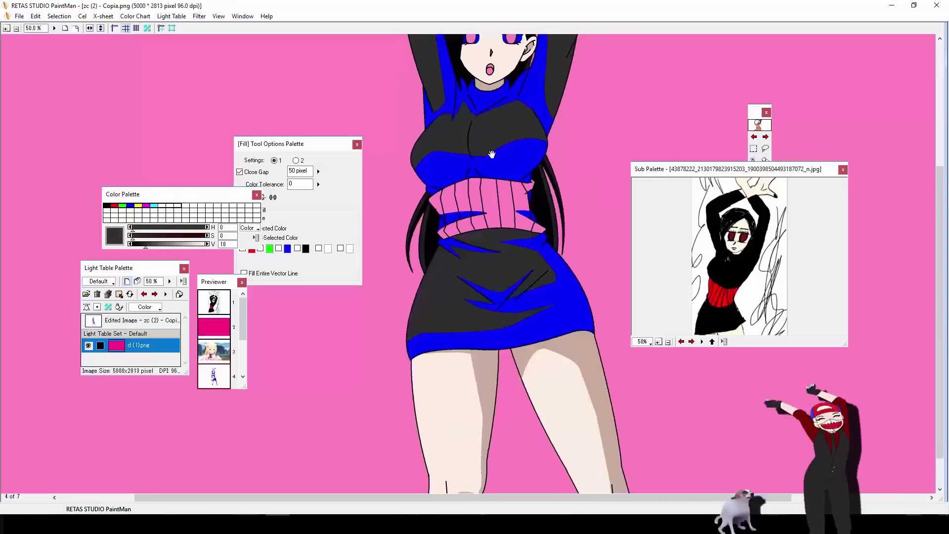
Step: Darken the grey to H 0, S 0, V 6 and fill the shadow areas of the sleeves, collar, chest and skirt
left_click_drag(493, 154, 492, 314)
left_click_drag(145, 246, 135, 246)
left_click(529, 257)
left_click(438, 264)
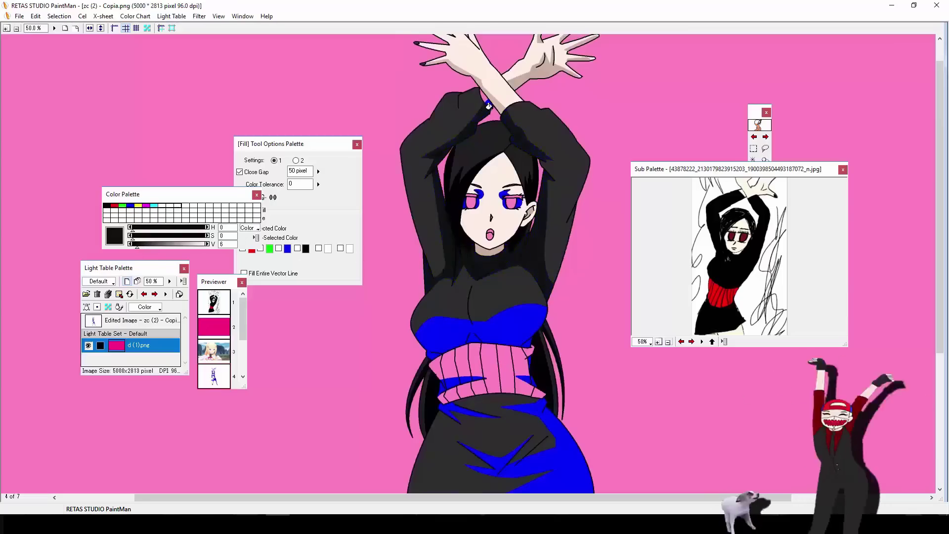
left_click(477, 92)
scroll(561, 171, "down", 3)
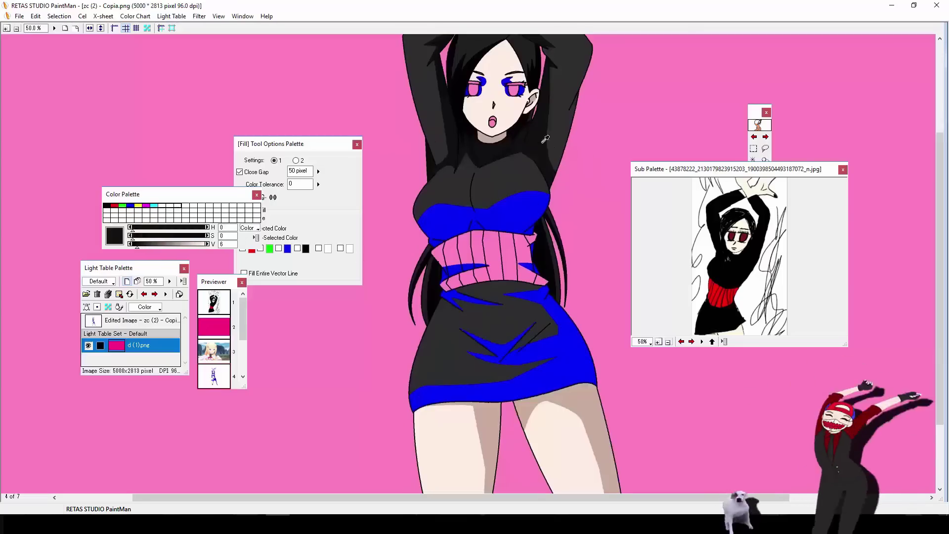
left_click(525, 213)
left_click(444, 221)
left_click(562, 349)
left_click(456, 297)
Step: Sample red from the sketch's belt and fill the waist belt's shadows with dark red (H 359, S 85, V 66)
key("g")
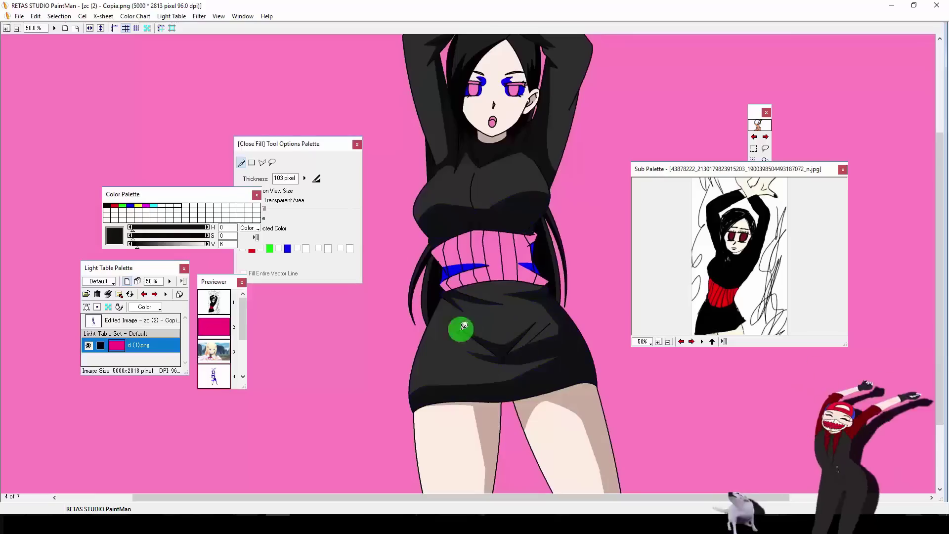
left_click(731, 298)
key("g")
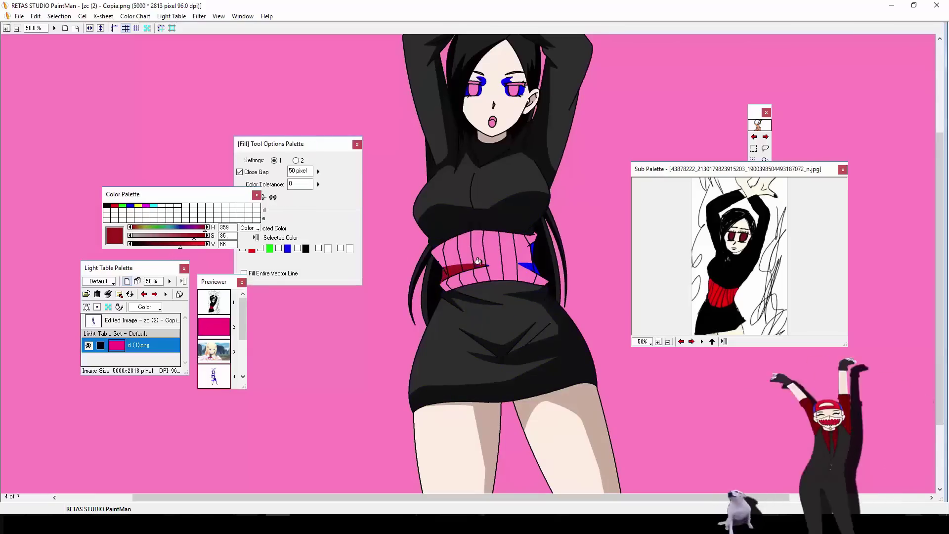
Step: Fill the waist belt's lit panels with red (H 357, S 76, V 95), then darken the red for the remaining belt shadow
key("shift+f")
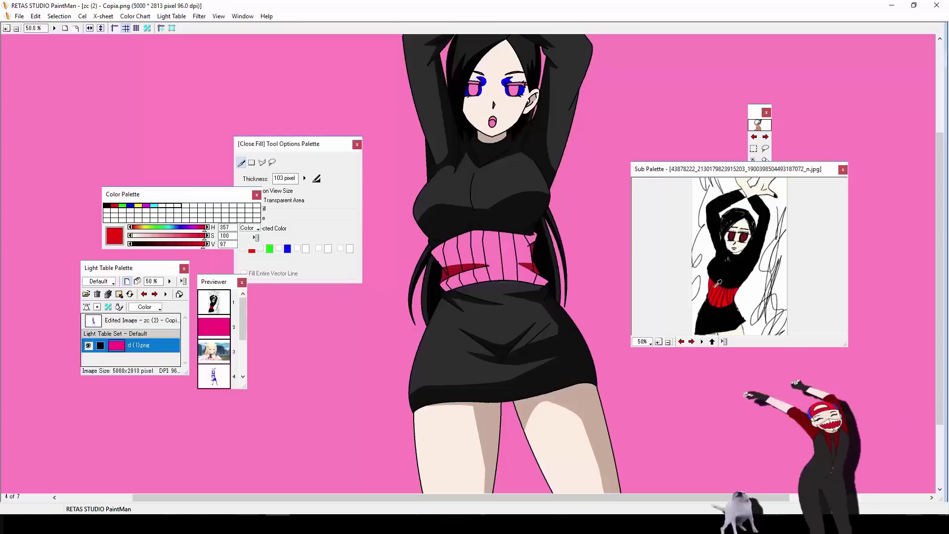
key("g")
left_click(478, 247)
left_click(450, 245)
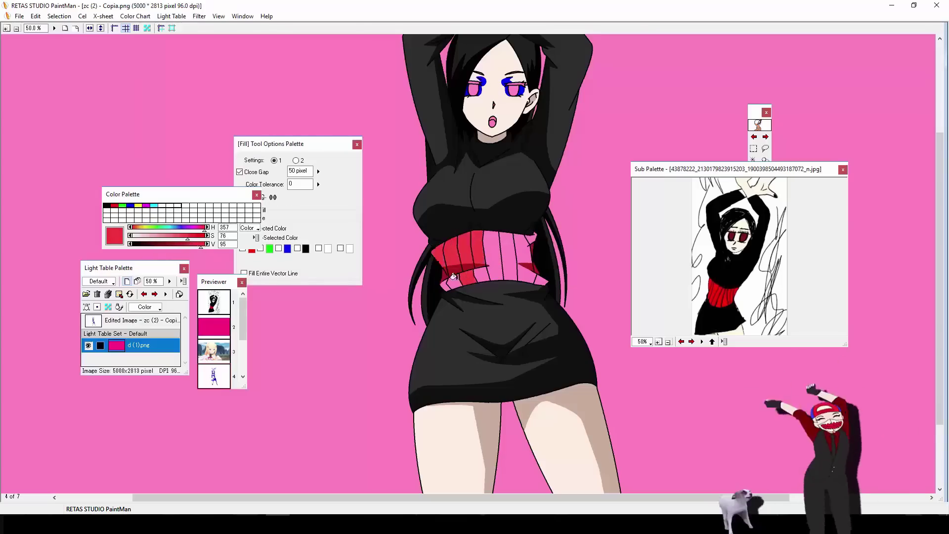
left_click_drag(188, 246, 166, 246)
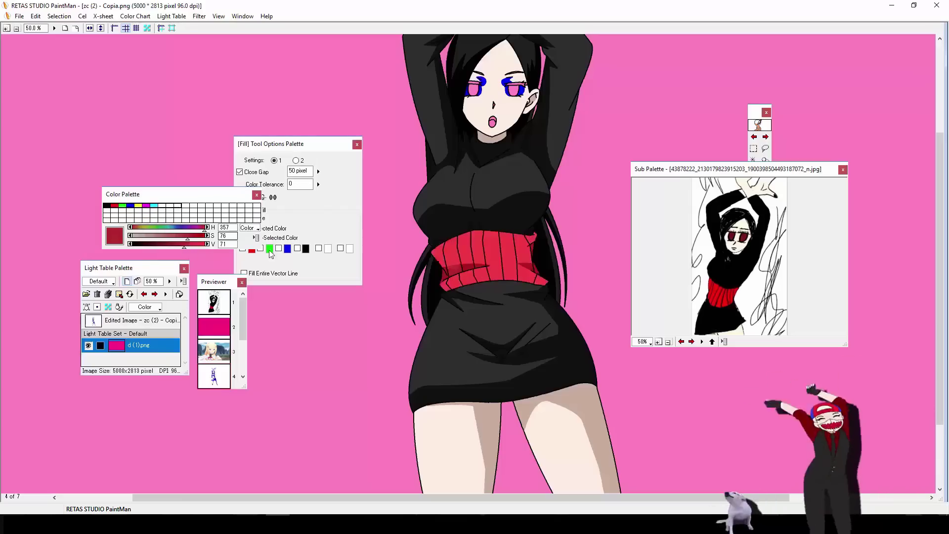
left_click(531, 246)
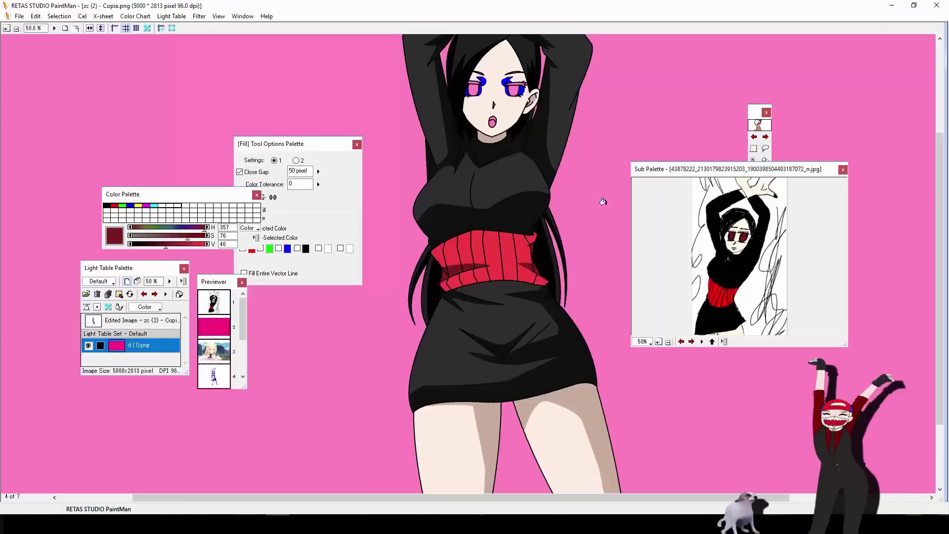
Step: Enlarge the face to 200% and move the floating palettes to the canvas edges so that they clear the face
key("z")
left_click(526, 265, "alt")
left_click(474, 200)
left_click(428, 239)
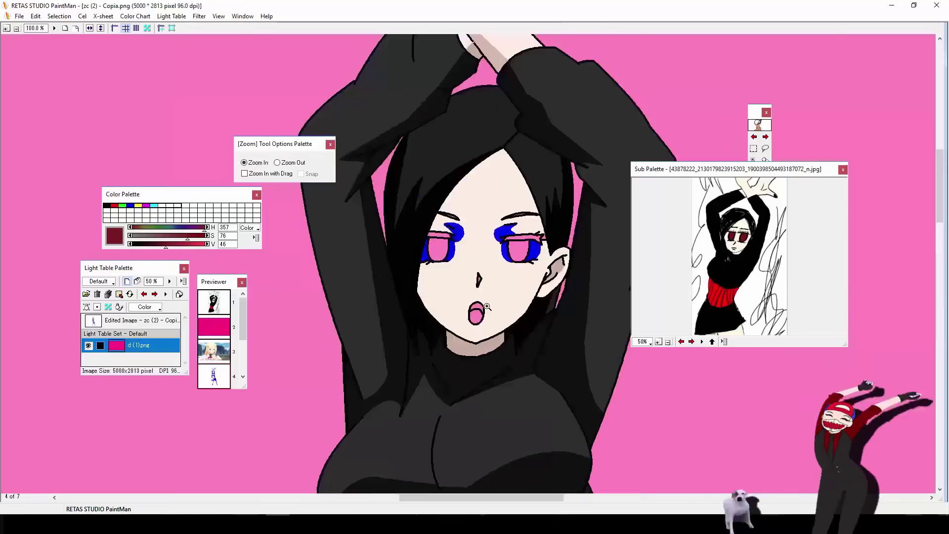
left_click(487, 305)
right_click(346, 301)
key("g")
left_click_drag(315, 144, 84, 80)
left_click_drag(144, 267, 75, 305)
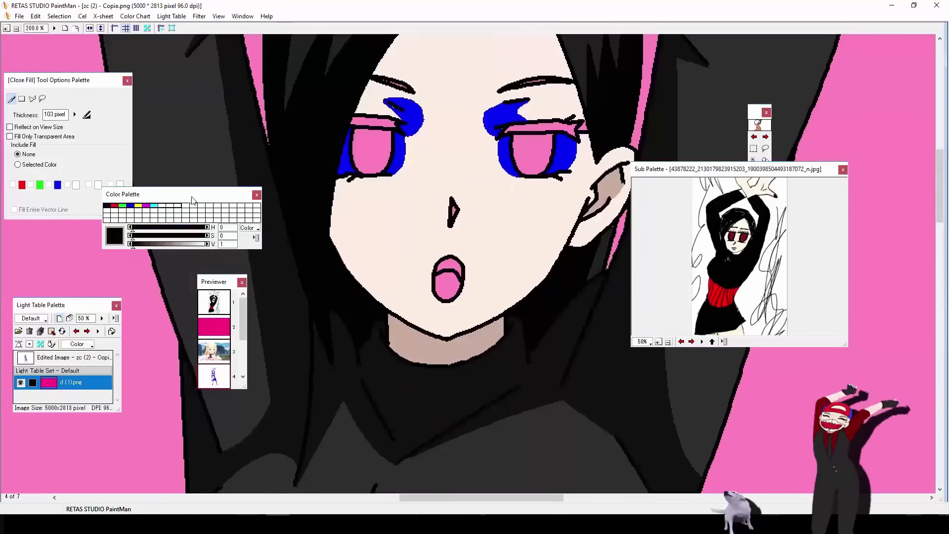
left_click_drag(192, 195, 94, 232)
left_click_drag(217, 281, 160, 309)
left_click_drag(766, 169, 863, 262)
left_click_drag(755, 112, 876, 68)
left_click_drag(843, 261, 843, 245)
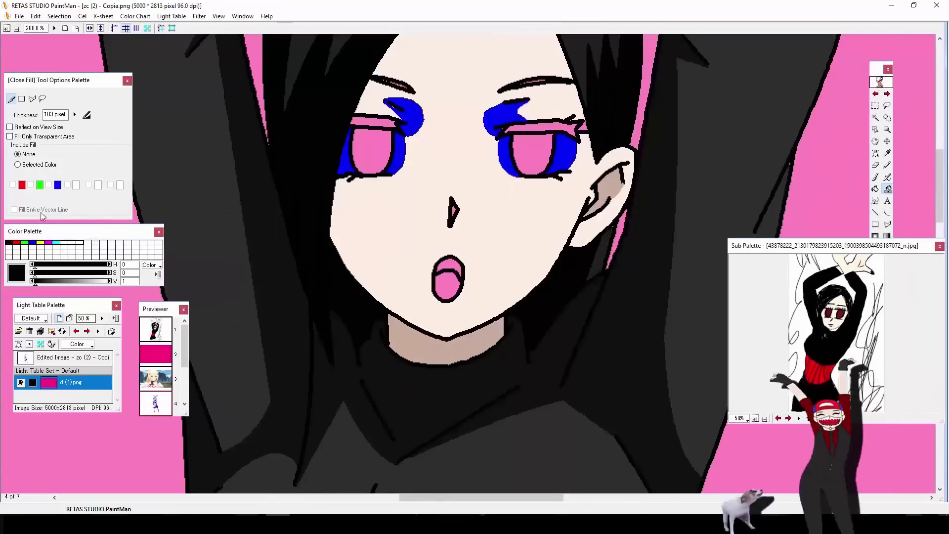
Step: Mix red tones and fill the open mouth's interior with dark red and the tongue with pink
left_click_drag(35, 283, 107, 283)
left_click_drag(35, 275, 57, 276)
left_click_drag(107, 283, 80, 276)
key("g")
left_click(447, 286)
mouse_move(97, 283)
left_mouse_down()
mouse_move(69, 284)
mouse_move(107, 283)
left_mouse_up()
left_click(451, 272)
left_click_drag(79, 275, 103, 284)
left_click(447, 287)
left_click(445, 287)
Step: Fill the nose shadow with sampled tan (H 24, S 22, V 79) and both upper eyelash areas with sampled black
right_click(608, 189)
left_click(453, 210)
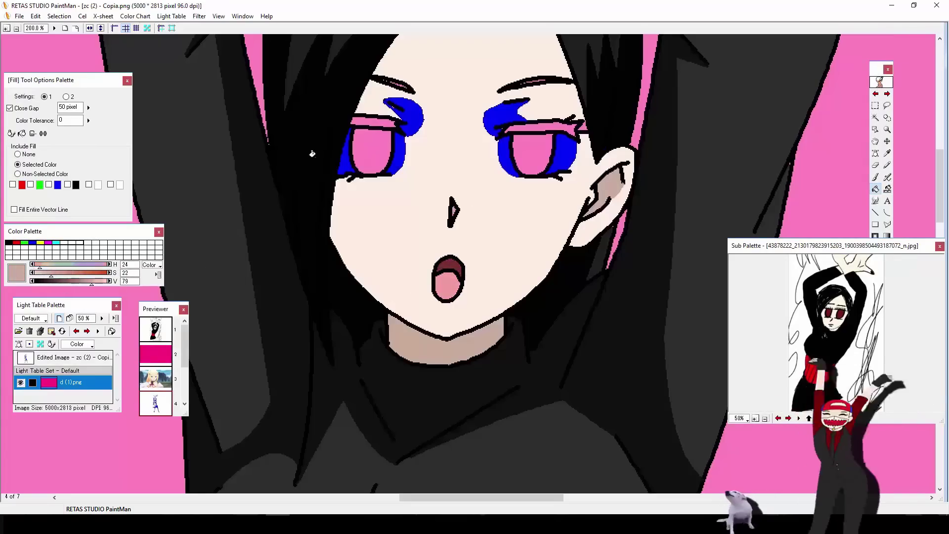
right_click(311, 153)
left_click(376, 121)
left_click(550, 124)
Step: Set the Close Fill thickness to 50 pixels and try filling the small gap at the outer eyelash
key("g")
left_click(593, 150)
key("ctrl+z")
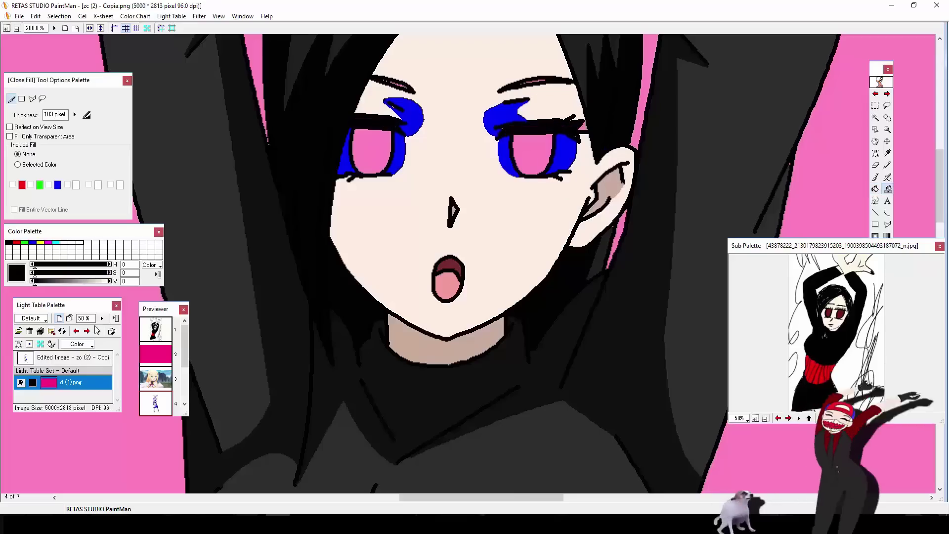
mouse_move(70, 115)
left_mouse_down()
mouse_move(73, 132)
mouse_move(75, 113)
left_mouse_up()
left_click(581, 127)
key("ctrl+z")
Step: Sample dark red from the sketch's eyes, adjust its saturation and brightness, and fill both irises with it
left_click(828, 313)
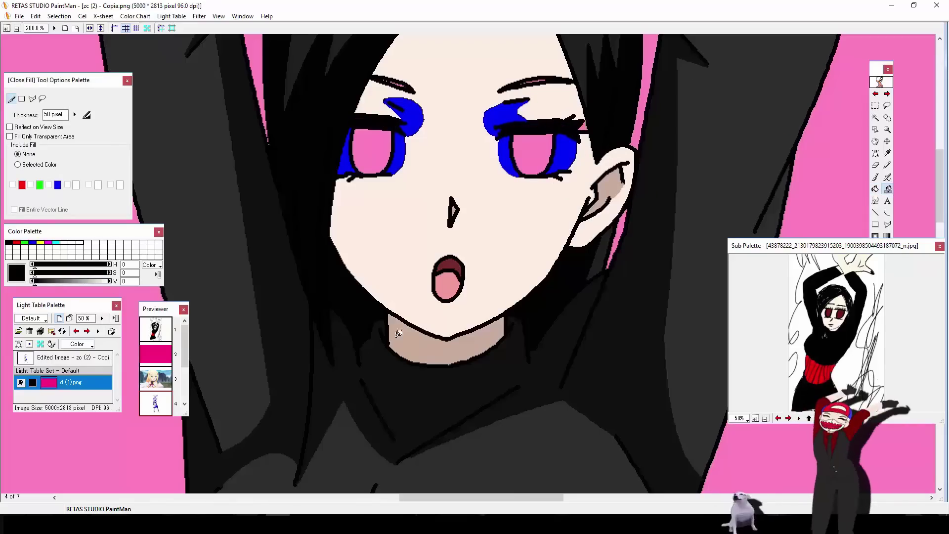
left_click(70, 274)
left_click(70, 282)
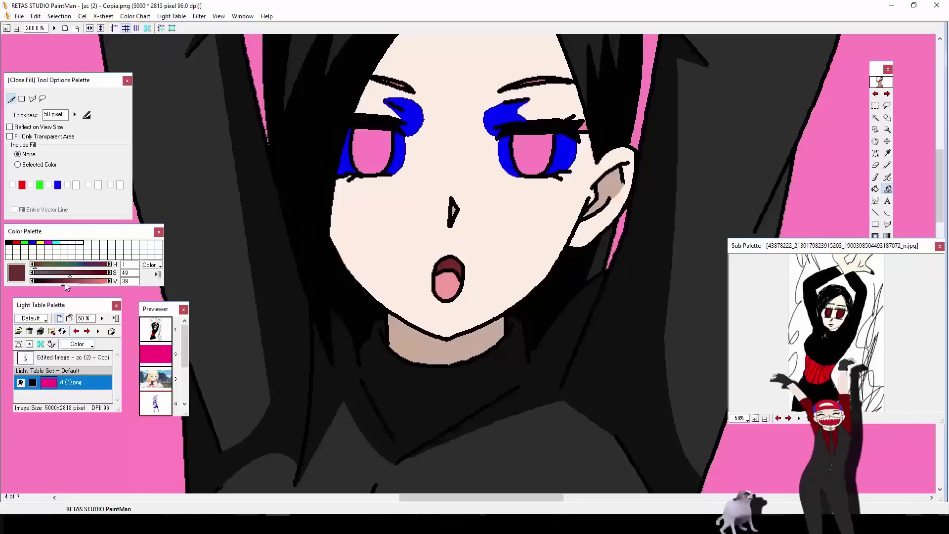
key("g")
left_click(362, 154)
left_click(553, 135)
key("ctrl+z")
left_click(551, 138)
left_click(72, 274)
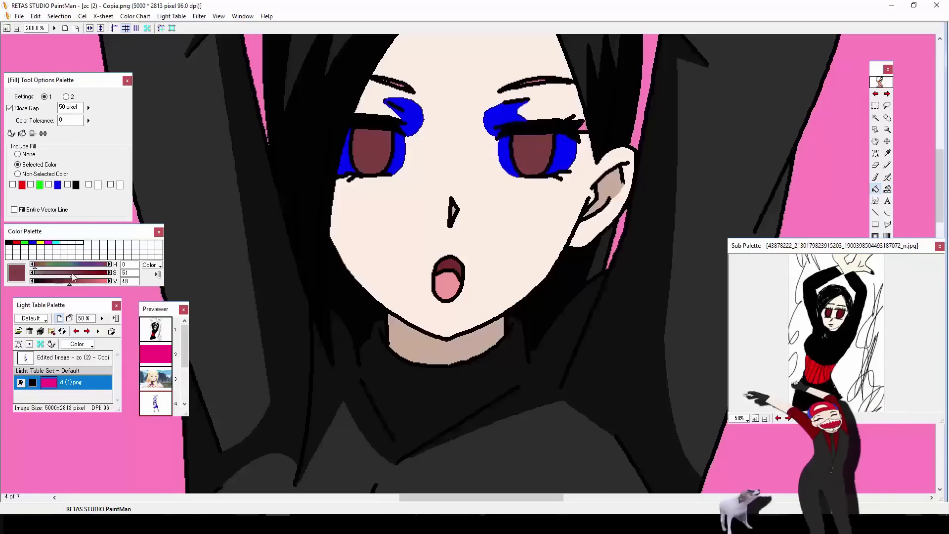
left_click(371, 152)
left_click(535, 144)
Step: Sample the neck's tan shadow colour (H 24, S 22, V 79) and fill the shadows above both eyes with it
right_click(448, 346)
left_click(412, 116)
left_click(507, 111)
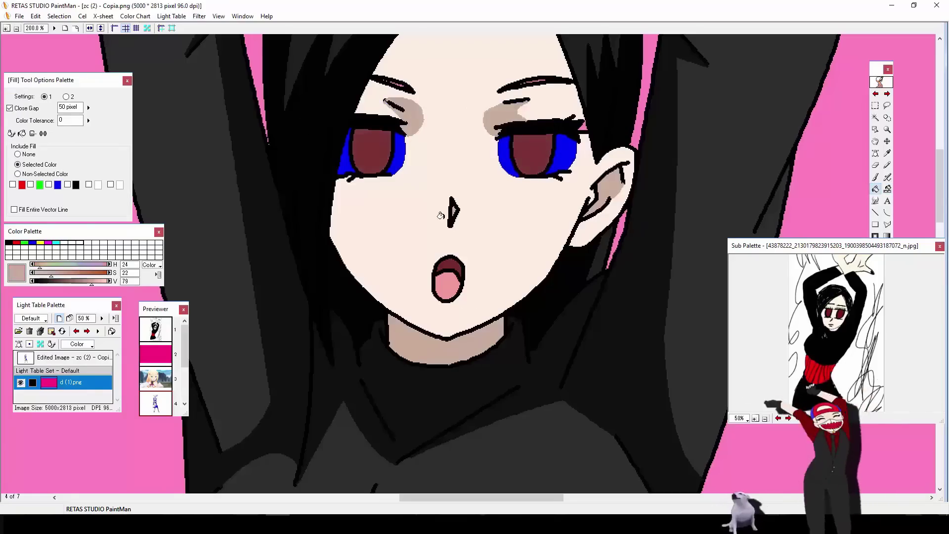
Step: Fill the whites of both eyes with off-white (H 0, S 0, V 96)
left_click(67, 242)
left_click(100, 282)
left_click(104, 281)
left_click(397, 153)
left_click(346, 153)
left_click(508, 155)
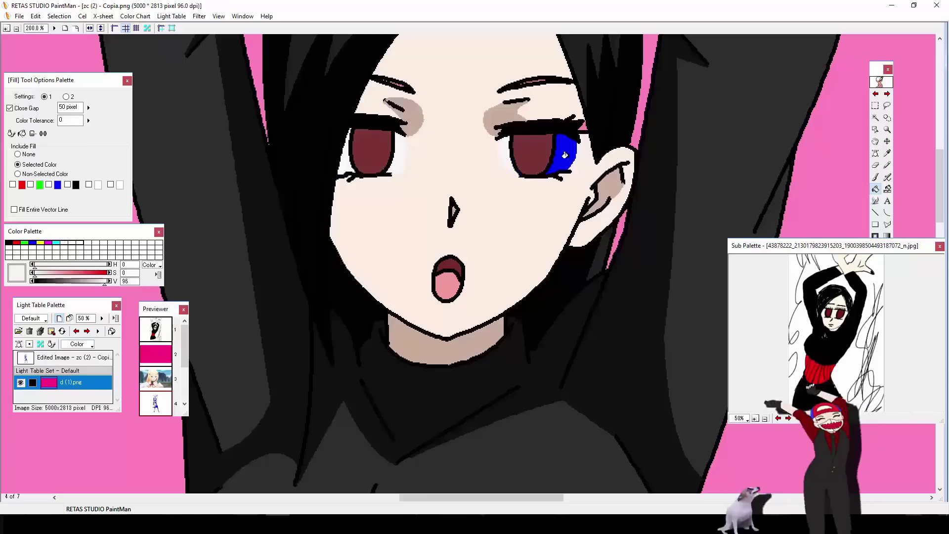
left_click(563, 153)
Step: Sample black from the eyelashes and fill the inside of both eyebrows using Close Fill
right_click(398, 123)
scroll(402, 123, "up", 3)
key("g")
left_click_drag(509, 236, 538, 227)
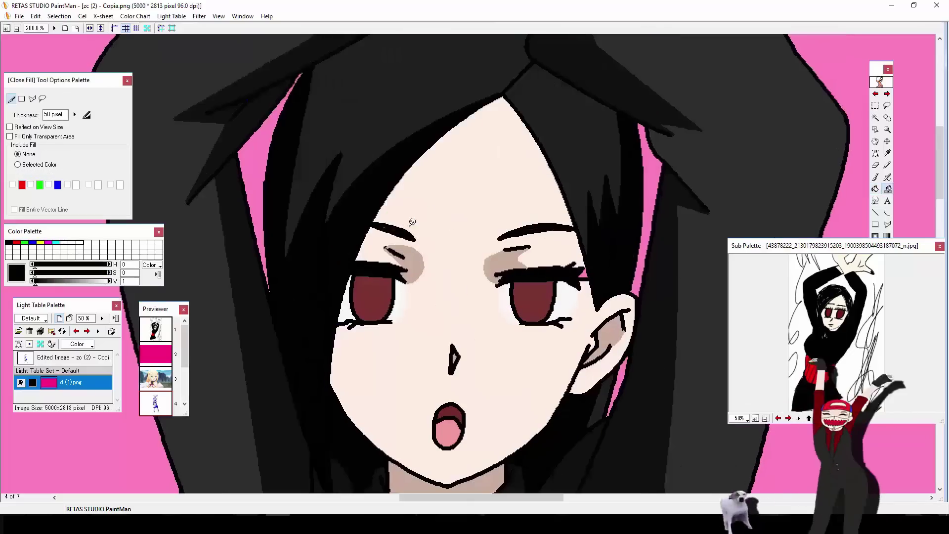
left_click_drag(411, 235, 383, 228)
Step: Sample black and touch up the end of the eyelid crease above the left-hand eye with a short stroke
key("z")
left_click(453, 188, "alt")
left_click(512, 227)
left_click(475, 250)
right_click(453, 269)
key("g")
left_click(448, 237, "alt")
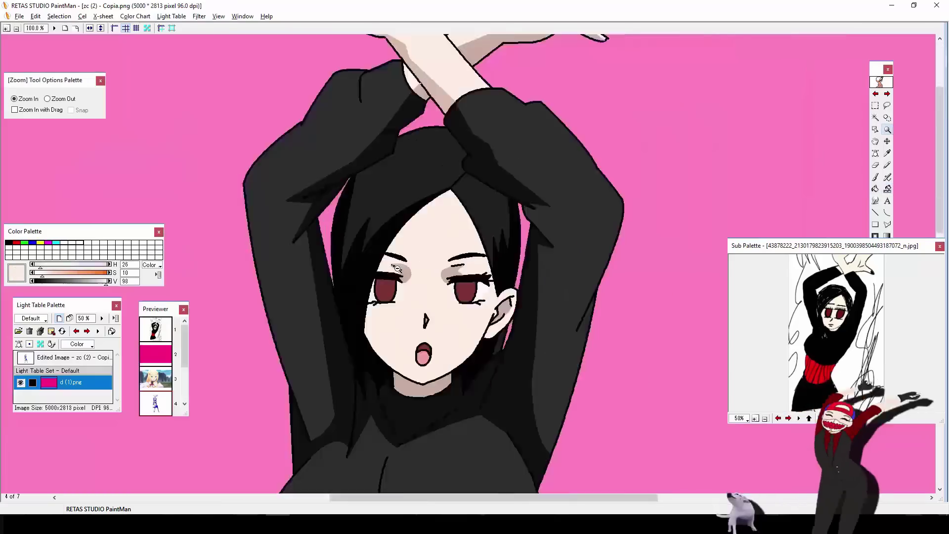
left_click(390, 237)
left_click(442, 343)
key("b")
right_click(447, 277)
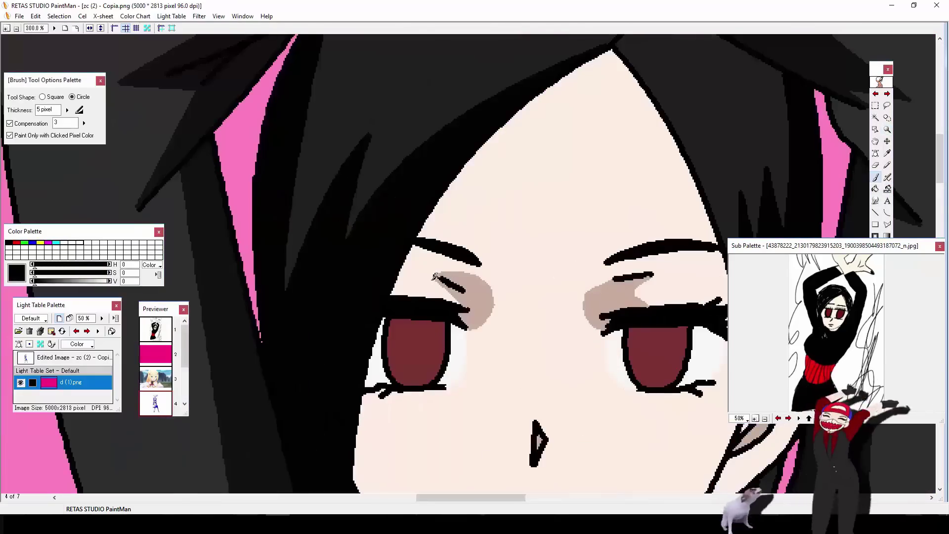
key("u")
left_click_drag(434, 275, 444, 280)
Step: Bring the whole figure into view at 25% and move the floating palettes inward over the canvas
key("z")
left_click(508, 203, "alt")
left_click(508, 204, "alt")
left_click(508, 203, "alt")
left_click(508, 204, "alt")
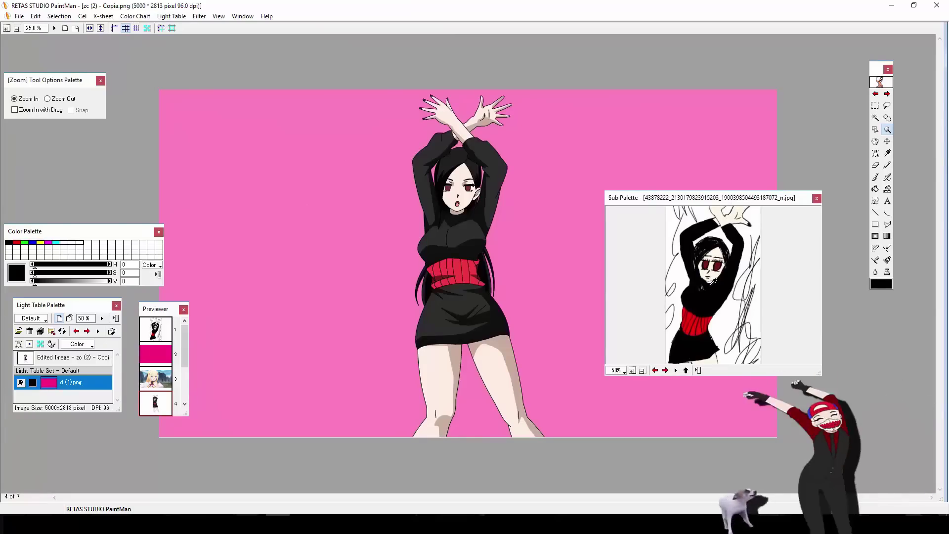
left_click(102, 322)
mouse_move(102, 323)
left_mouse_down()
mouse_move(102, 340)
mouse_move(102, 331)
left_mouse_up()
left_click_drag(89, 231, 199, 190)
left_click_drag(84, 304, 124, 268)
left_click_drag(169, 305, 243, 307)
left_click_drag(78, 268, 108, 267)
left_click_drag(47, 84, 114, 129)
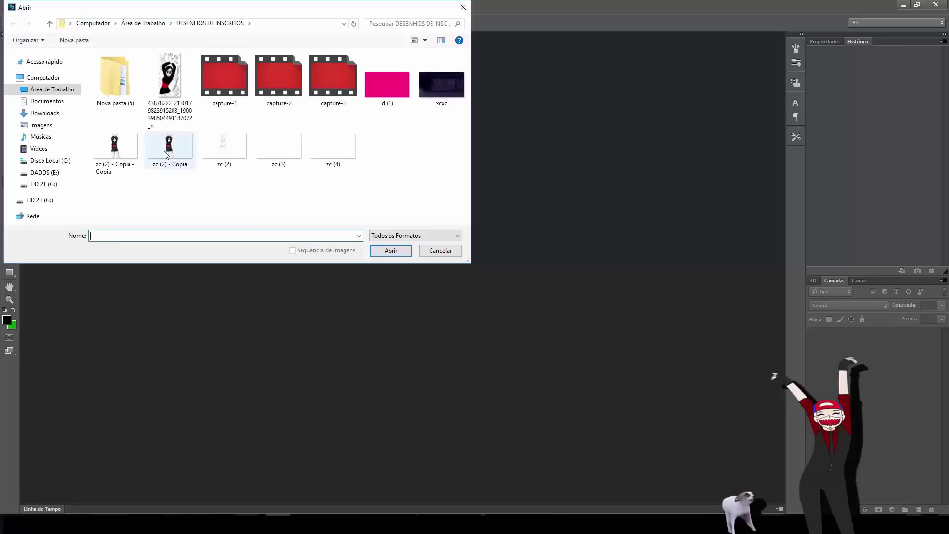
Step: In Photoshop, open zc (2) - Copia - Copia.png and the background image xcxc.jpg
double_click(130, 150)
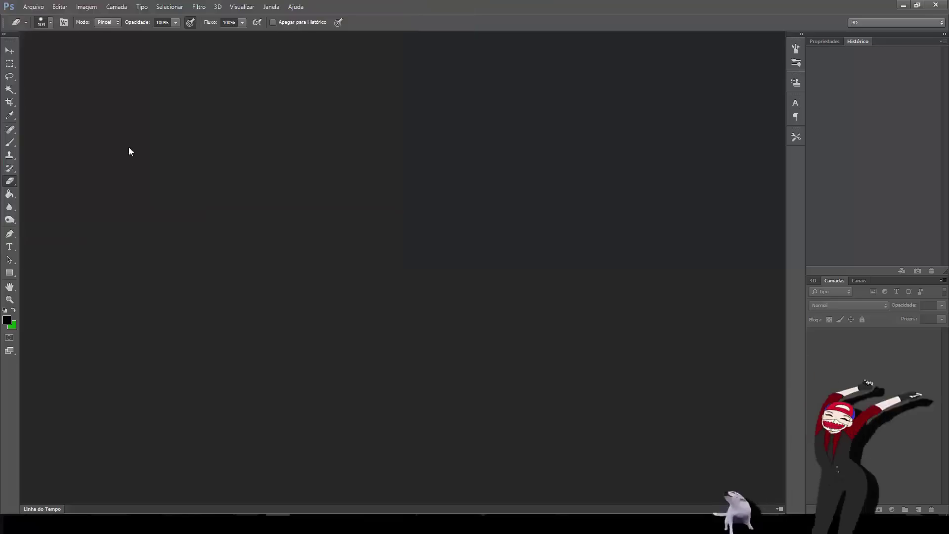
left_click(31, 7)
left_click(35, 27)
double_click(443, 85)
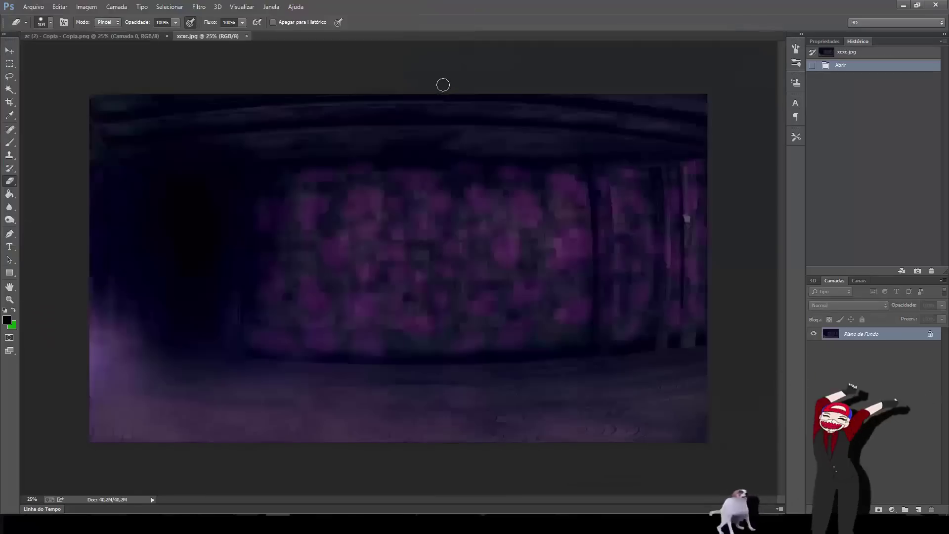
Step: Unlock the background layer of xcxc.jpg, select the whole image with the rectangular marquee, and copy it
left_click(930, 334)
left_click(9, 65)
left_click_drag(86, 89, 719, 457)
key("ctrl+v")
key("ctrl+z")
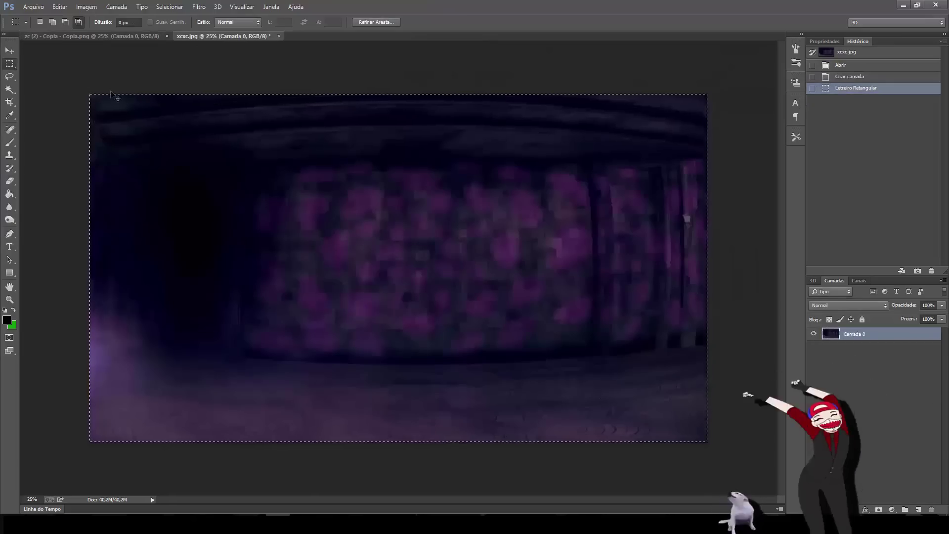
key("ctrl+c")
Step: Paste the copied background into the character document and place its layer below the character layer
left_click(92, 36)
key("ctrl+v")
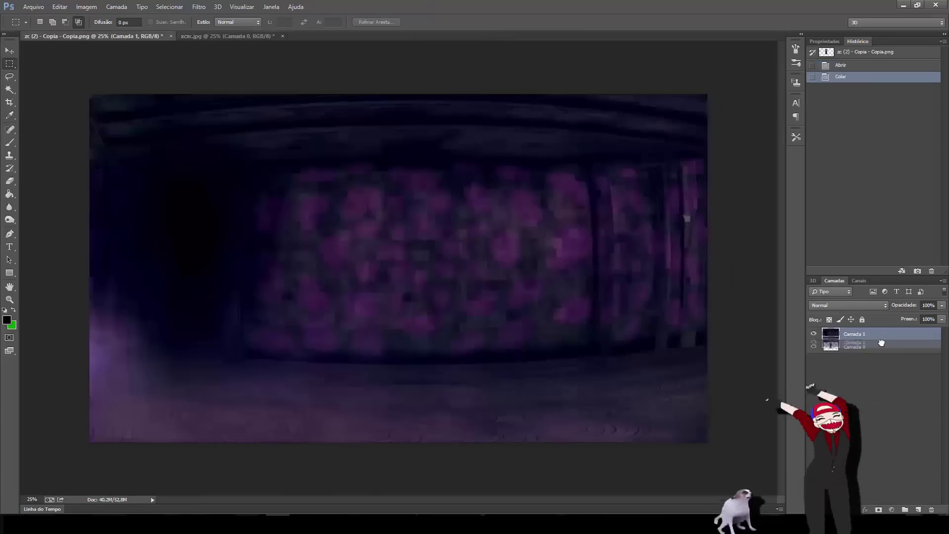
key("ctrl+bracketleft")
Step: Free-transform the background layer to about 106% width and 123% height so it extends past the canvas on all sides
key("ctrl+t")
key("ctrl+minus")
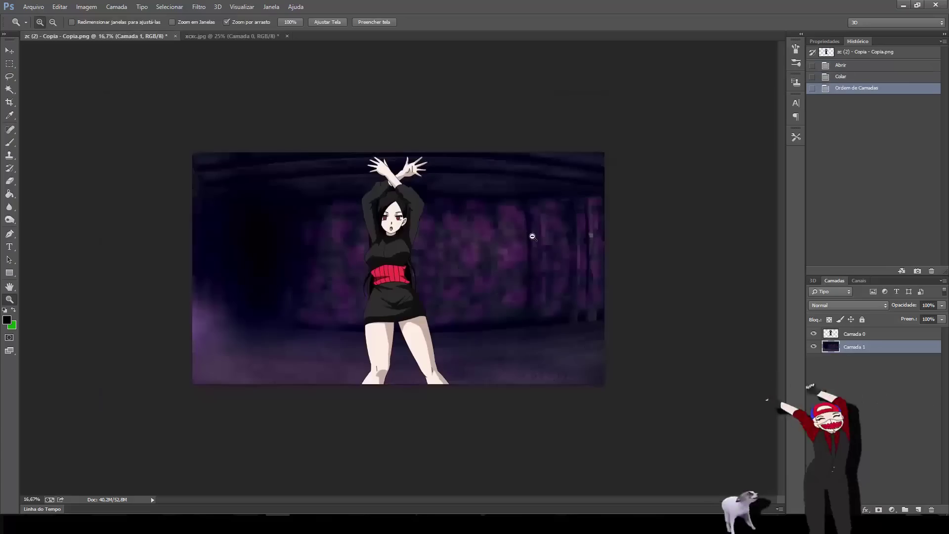
left_click_drag(399, 384, 398, 426)
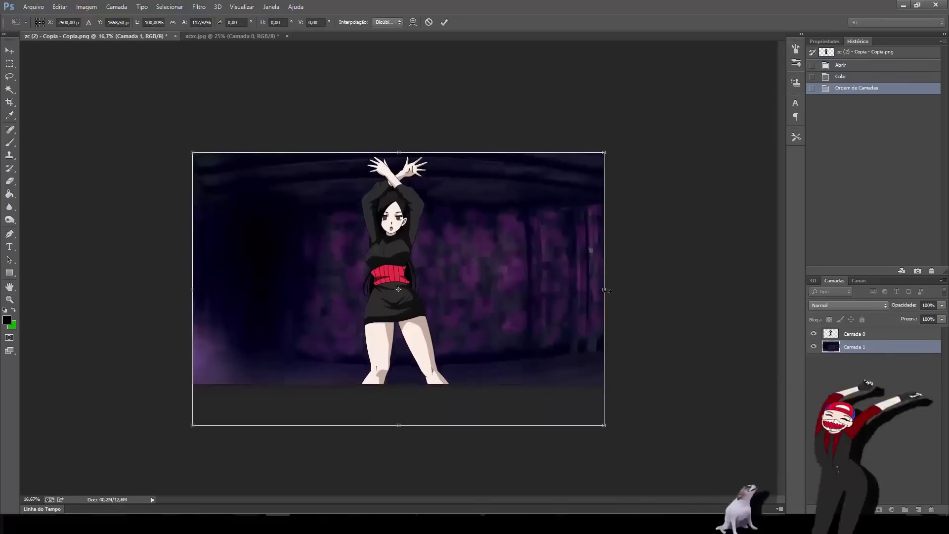
left_click_drag(606, 291, 619, 289)
left_click_drag(185, 290, 182, 290)
mouse_move(399, 153)
left_mouse_down()
mouse_move(400, 135)
mouse_move(398, 145)
left_mouse_up()
mouse_move(400, 425)
left_mouse_down()
mouse_move(399, 416)
mouse_move(398, 429)
left_mouse_up()
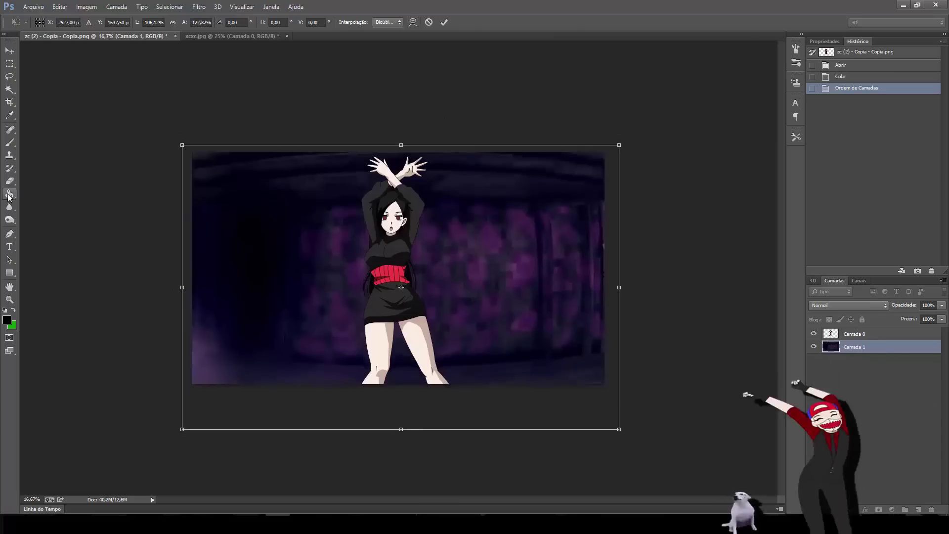
key("Return")
Step: Grade the background layer with the Camera Raw filter: temperature -28, tint -32, exposure +0.75, contrast +17, highlights -11, whites +34
key("e")
left_click(198, 7)
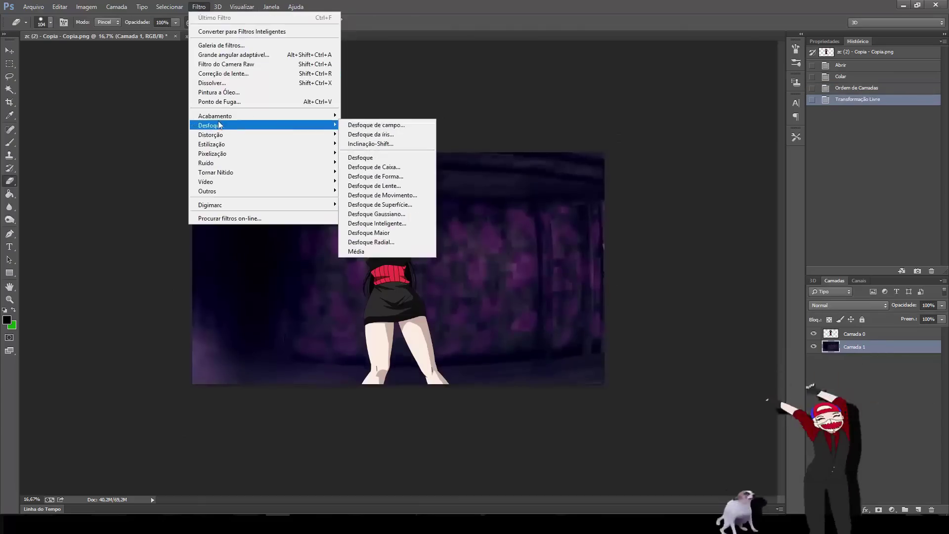
left_click(225, 65)
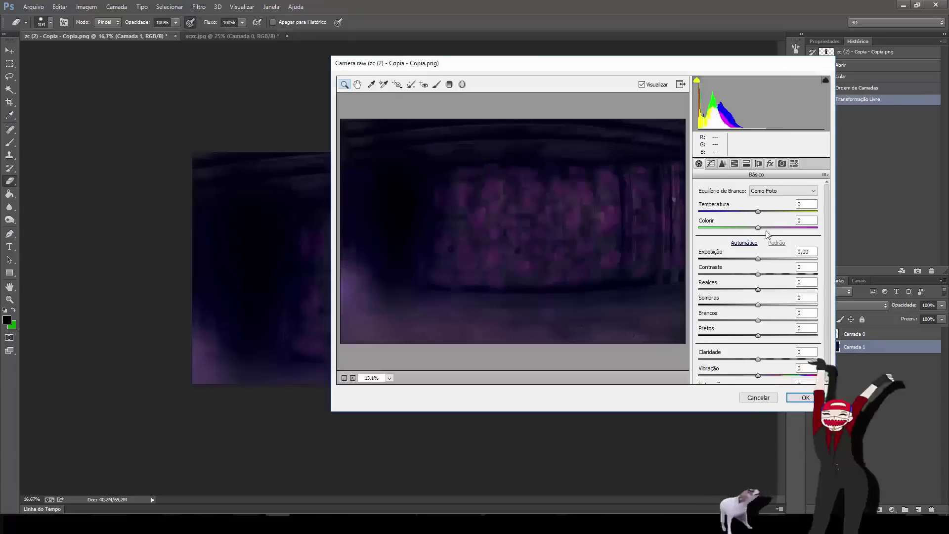
left_click_drag(758, 212, 740, 227)
left_click_drag(758, 259, 767, 260)
left_click_drag(758, 274, 778, 303)
left_click_drag(596, 65, 760, 96)
left_click_drag(837, 96, 719, 98)
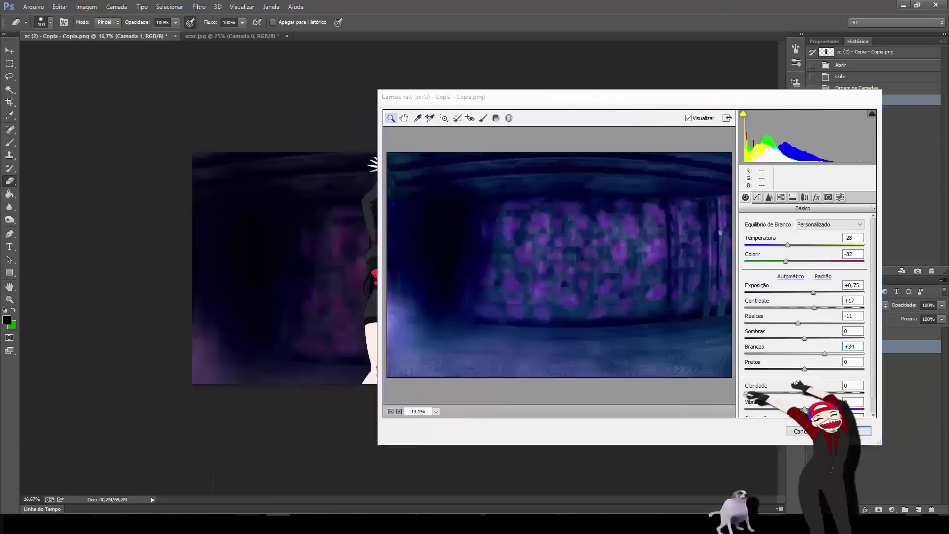
left_click(847, 431)
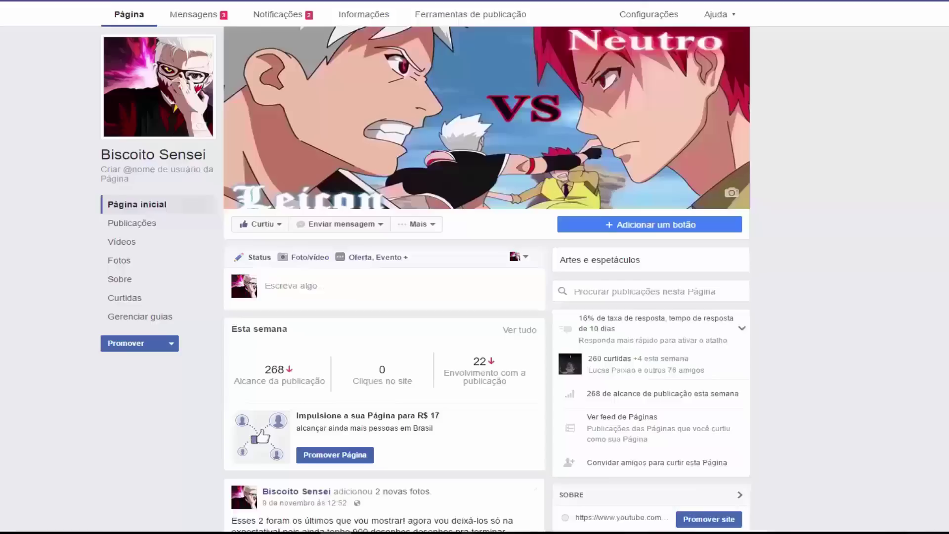
scroll(475, 277, "down", 7)
scroll(388, 294, "down", 2)
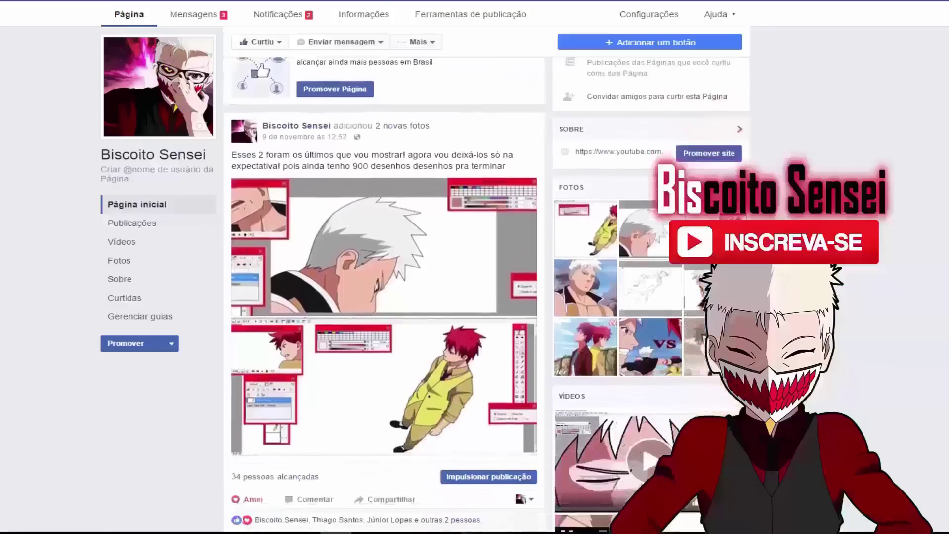